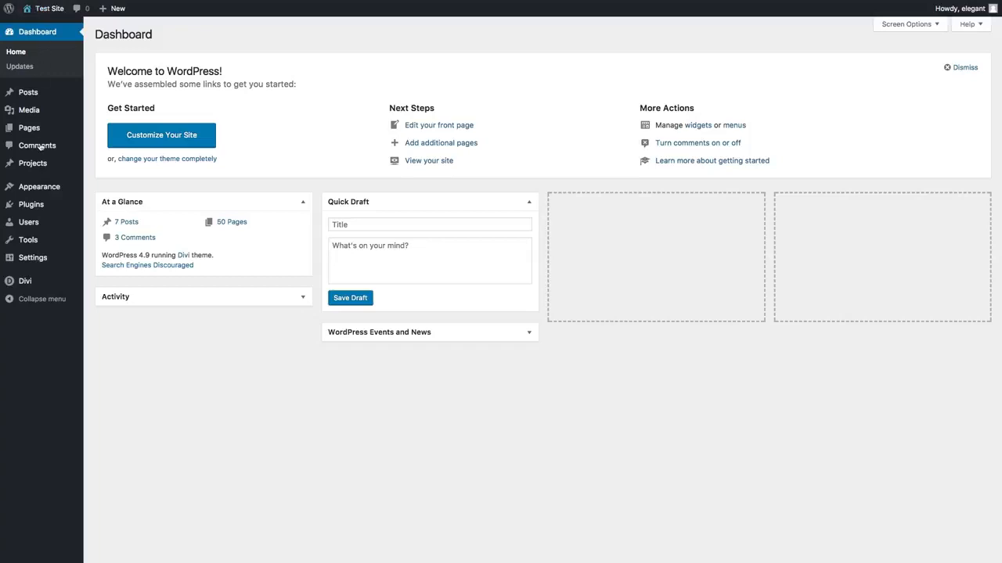
Open the Layout Settings within the General Settings of Divi's Theme Customizer.
{"action": "mouse_move", "coordinate": [16, 282]}
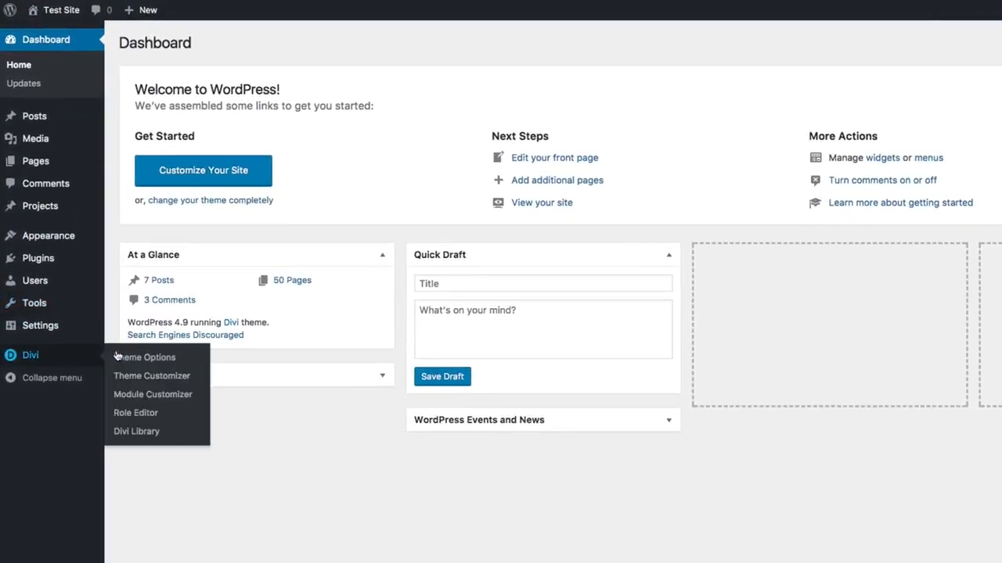
{"action": "left_click", "coordinate": [156, 379]}
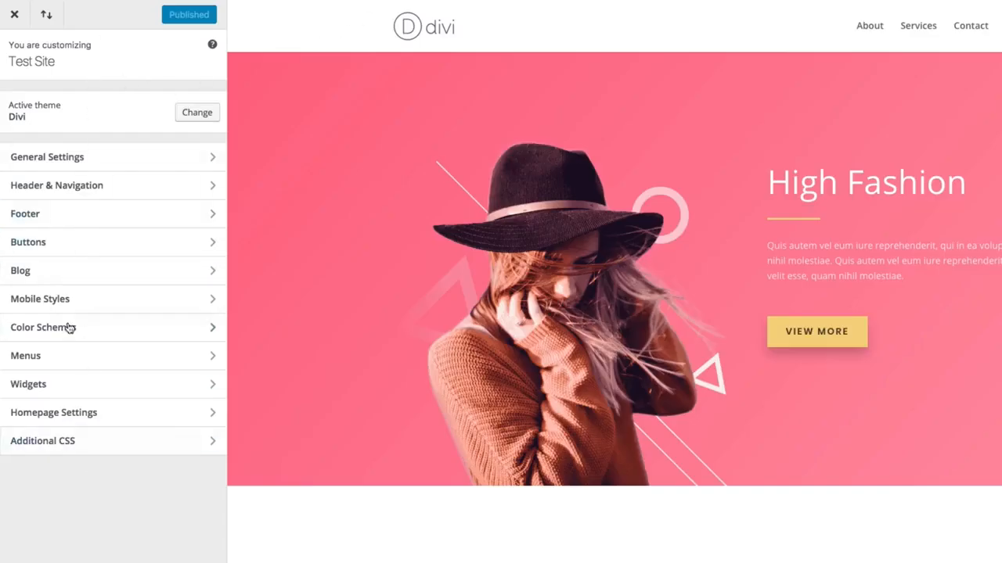
{"action": "left_click", "coordinate": [69, 162]}
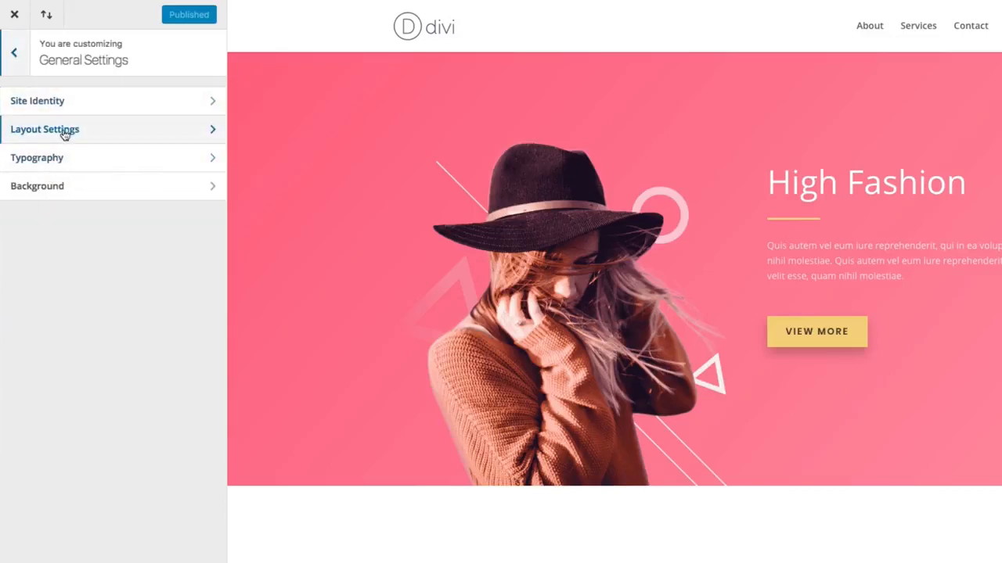
{"action": "left_click", "coordinate": [65, 134]}
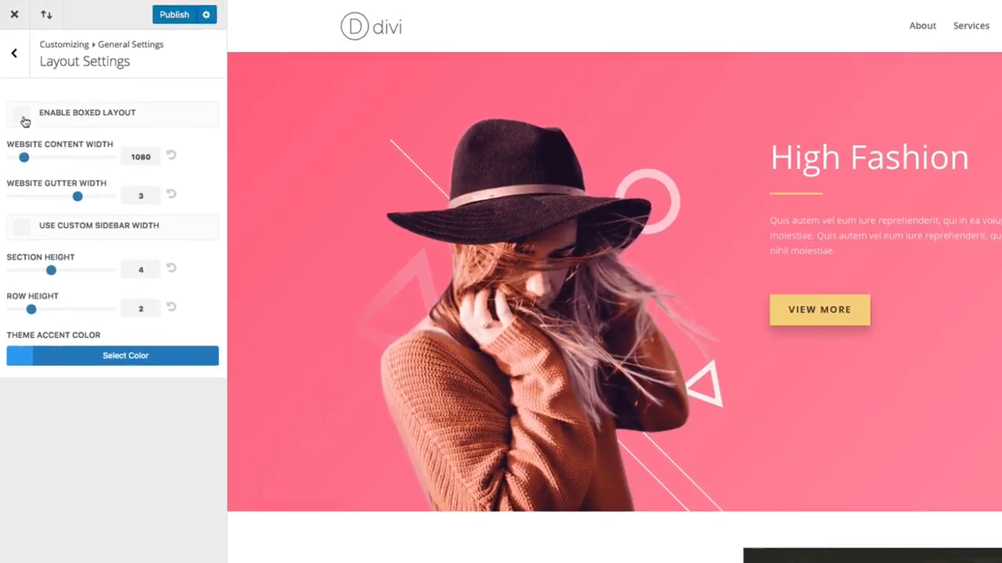
Try the boxed layout on the site, turn it off again, and look through the homepage preview.
{"action": "left_click", "coordinate": [23, 118]}
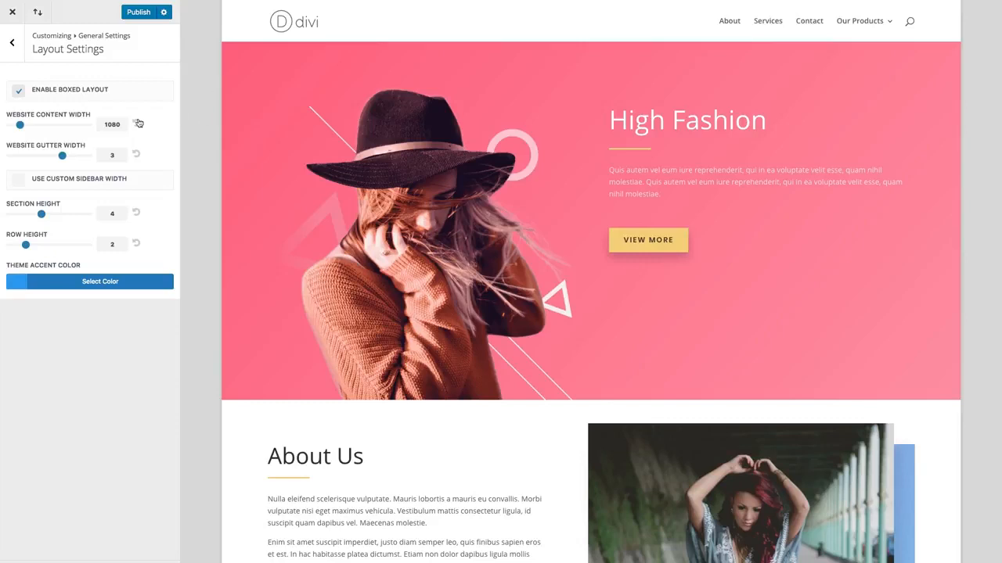
{"action": "left_click", "coordinate": [18, 91]}
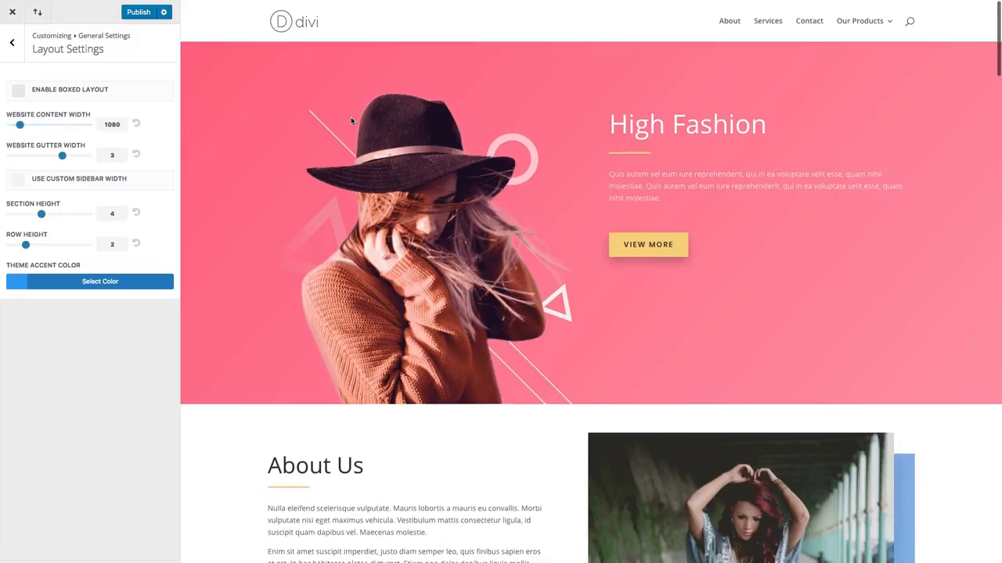
{"action": "scroll", "coordinate": [350, 119], "scroll_direction": "down", "scroll_amount": 5}
{"action": "scroll", "coordinate": [351, 119], "scroll_direction": "down", "scroll_amount": 3}
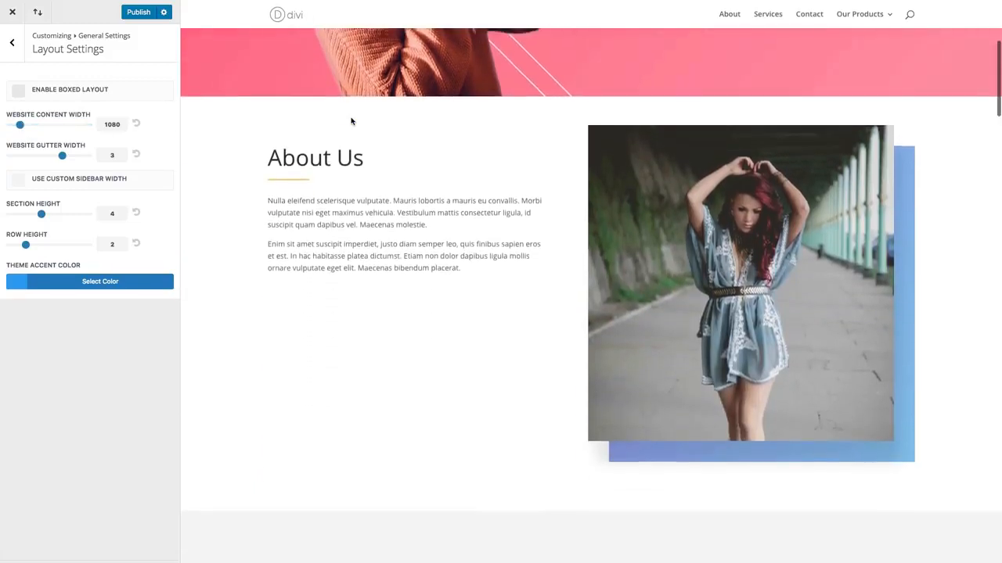
{"action": "scroll", "coordinate": [351, 119], "scroll_direction": "down", "scroll_amount": 5}
{"action": "scroll", "coordinate": [351, 119], "scroll_direction": "up", "scroll_amount": 6}
{"action": "scroll", "coordinate": [351, 117], "scroll_direction": "up", "scroll_amount": 6}
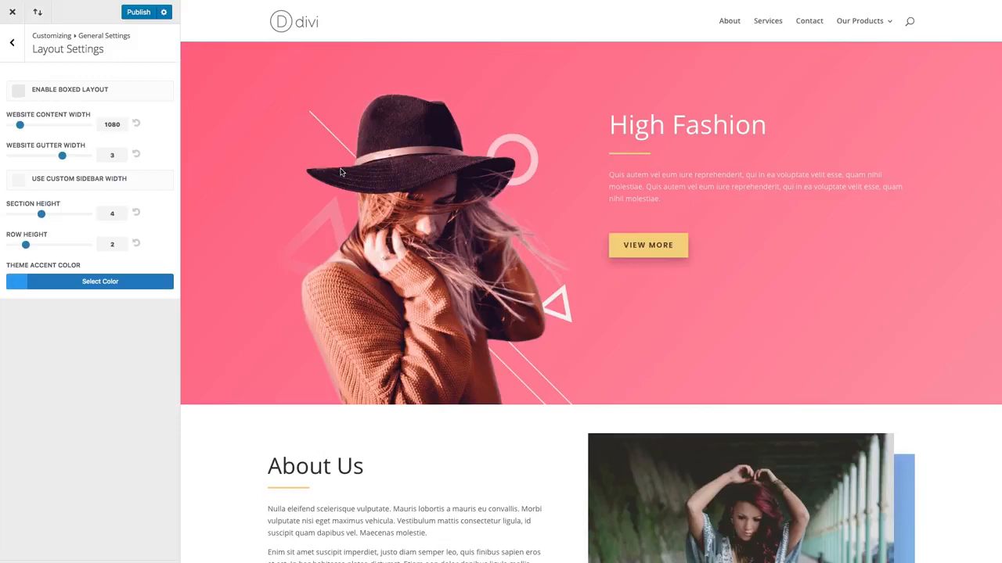
Try a website content width of 960, then restore the default width.
{"action": "mouse_move", "coordinate": [21, 126]}
{"action": "left_mouse_down"}
{"action": "mouse_move", "coordinate": [48, 128]}
{"action": "mouse_move", "coordinate": [8, 131]}
{"action": "left_mouse_up"}
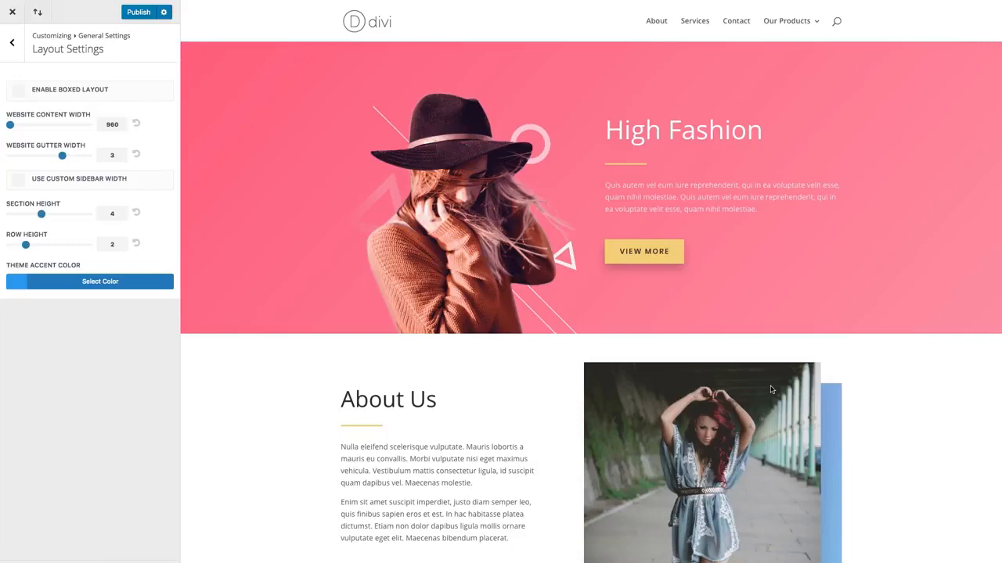
{"action": "mouse_move", "coordinate": [10, 128]}
{"action": "left_mouse_down"}
{"action": "mouse_move", "coordinate": [31, 128]}
{"action": "mouse_move", "coordinate": [6, 131]}
{"action": "left_mouse_up"}
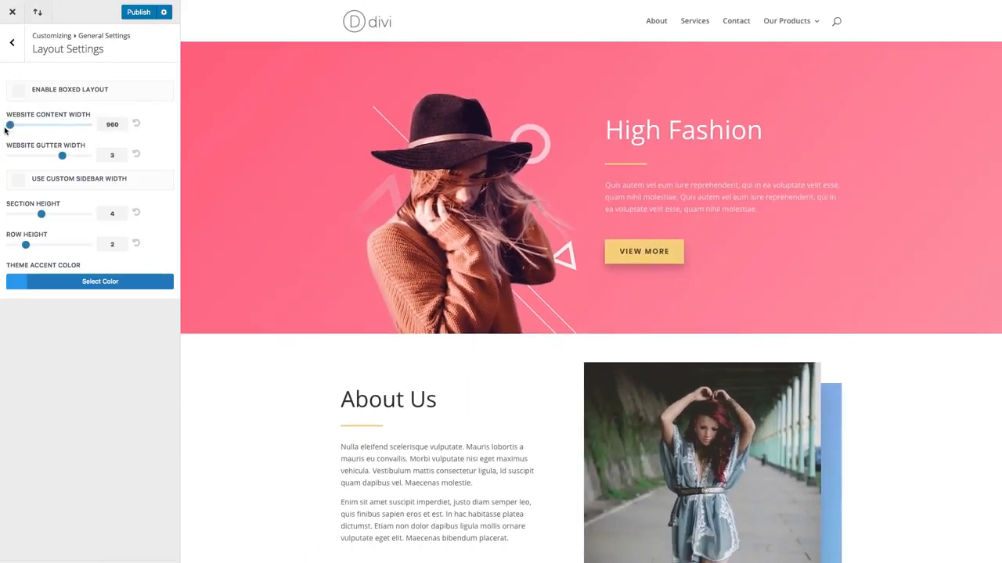
{"action": "left_click", "coordinate": [137, 126]}
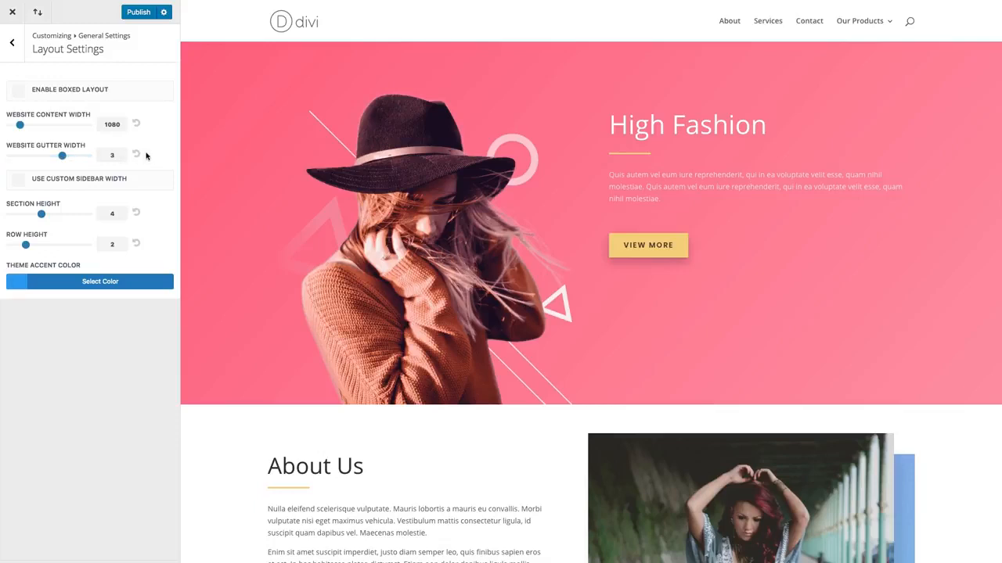
Try website gutter widths of 4, 2 and 1 on the Popular Outfits section, then return the gutter to 3.
{"action": "scroll", "coordinate": [311, 175], "scroll_direction": "down", "scroll_amount": 5}
{"action": "scroll", "coordinate": [311, 180], "scroll_direction": "down", "scroll_amount": 15}
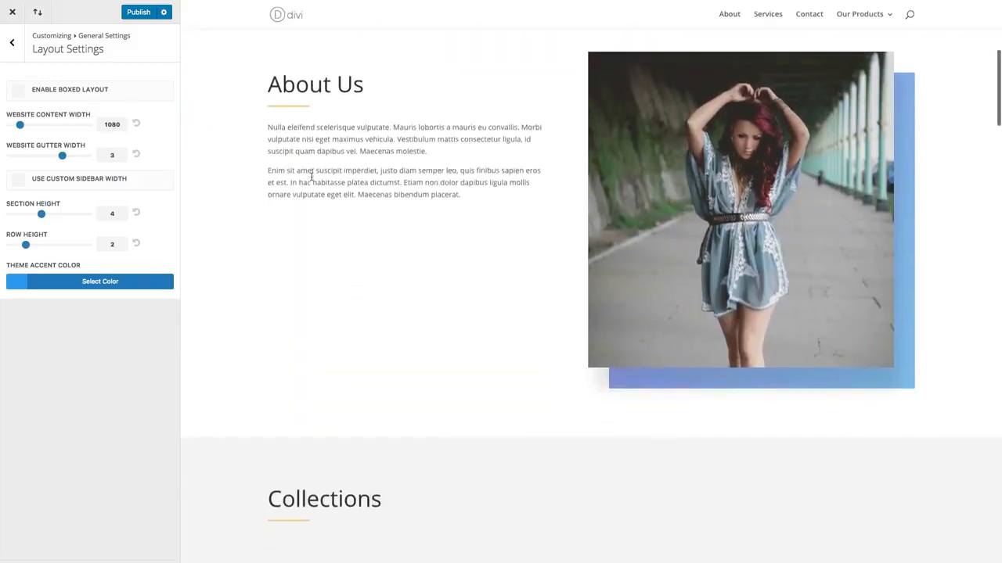
{"action": "scroll", "coordinate": [311, 178], "scroll_direction": "down", "scroll_amount": 8}
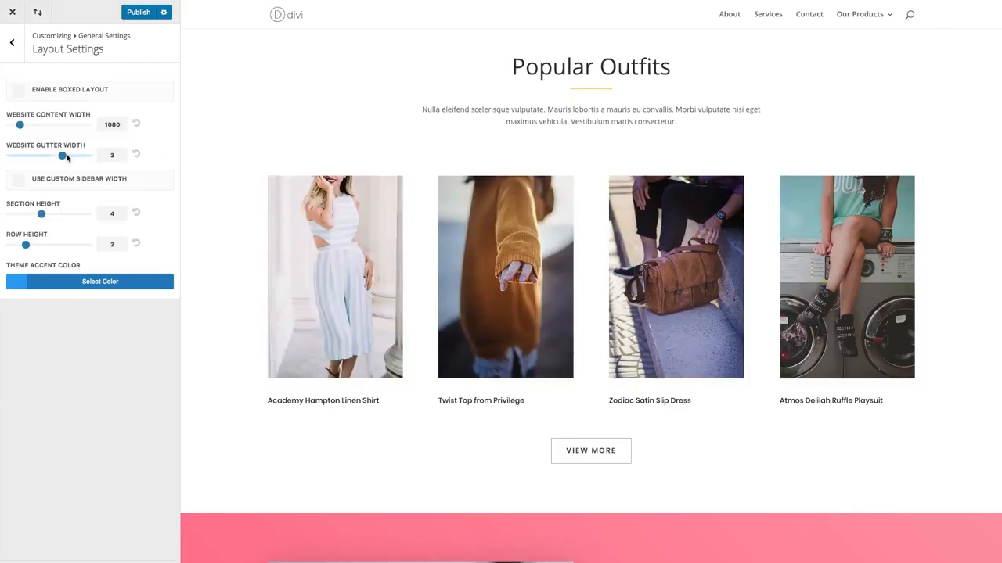
{"action": "left_click_drag", "start_coordinate": [64, 157], "coordinate": [88, 156]}
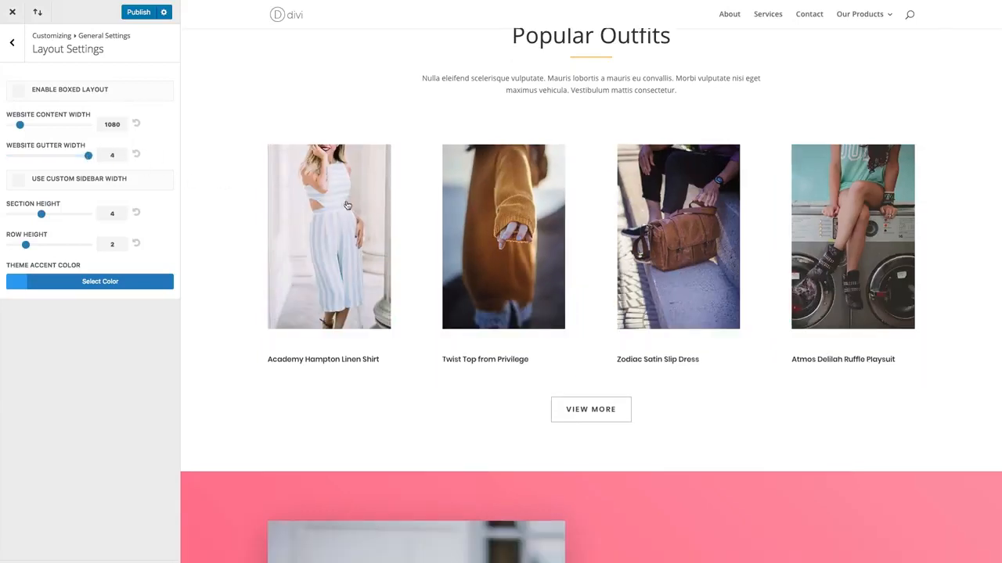
{"action": "left_click_drag", "start_coordinate": [87, 157], "coordinate": [42, 159]}
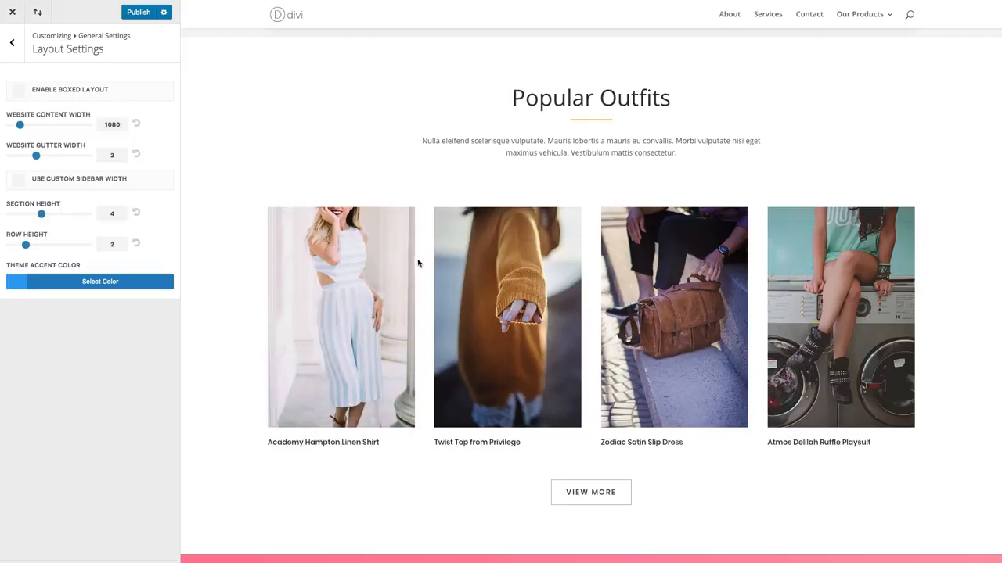
{"action": "left_click_drag", "start_coordinate": [36, 156], "coordinate": [11, 156]}
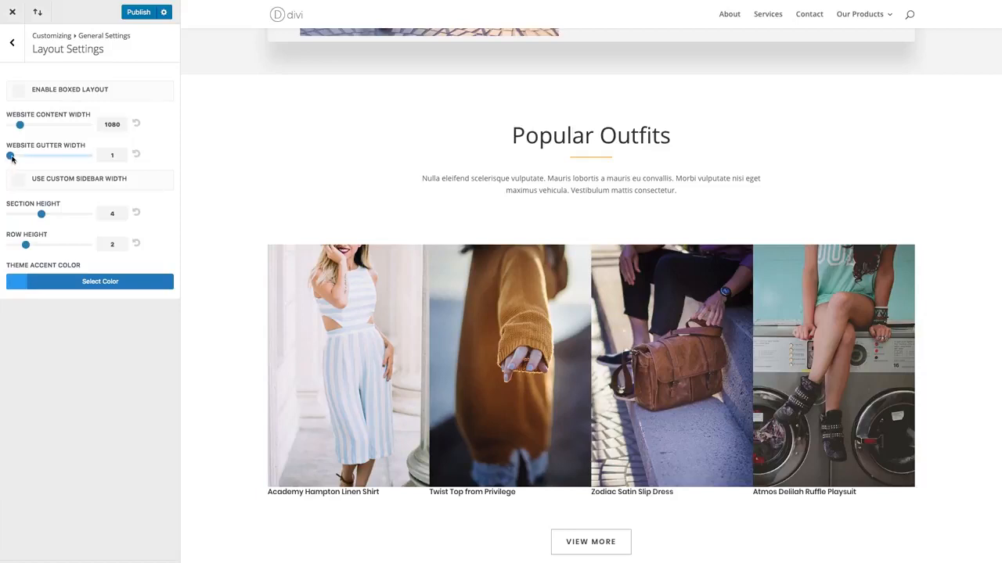
{"action": "left_click_drag", "start_coordinate": [12, 157], "coordinate": [52, 160]}
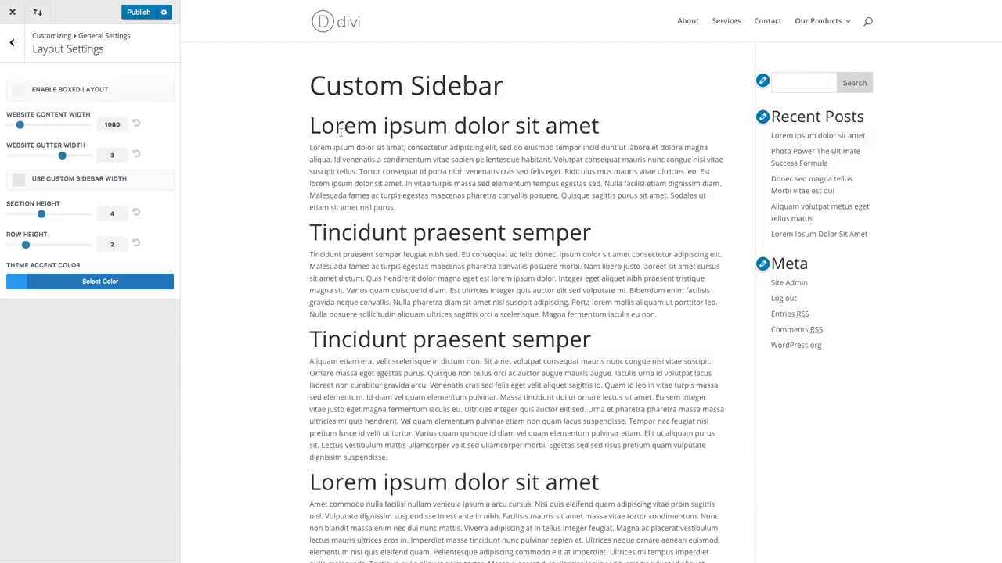
Enable a custom sidebar width on the Custom Sidebar page and try 26 followed by a narrower width.
{"action": "scroll", "coordinate": [483, 147], "scroll_direction": "down", "scroll_amount": 3}
{"action": "scroll", "coordinate": [474, 227], "scroll_direction": "up", "scroll_amount": 3}
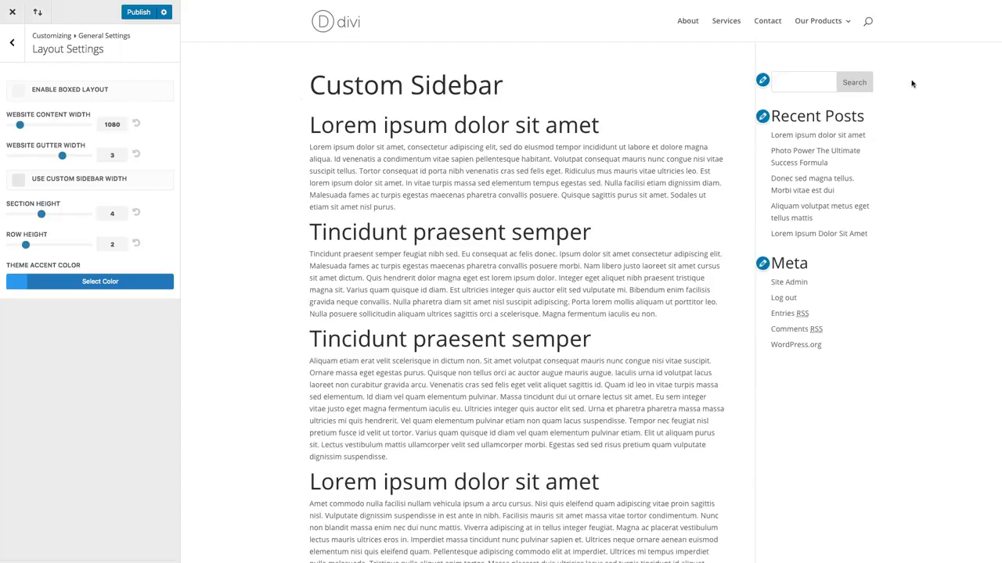
{"action": "left_click", "coordinate": [21, 185]}
{"action": "left_click", "coordinate": [49, 215]}
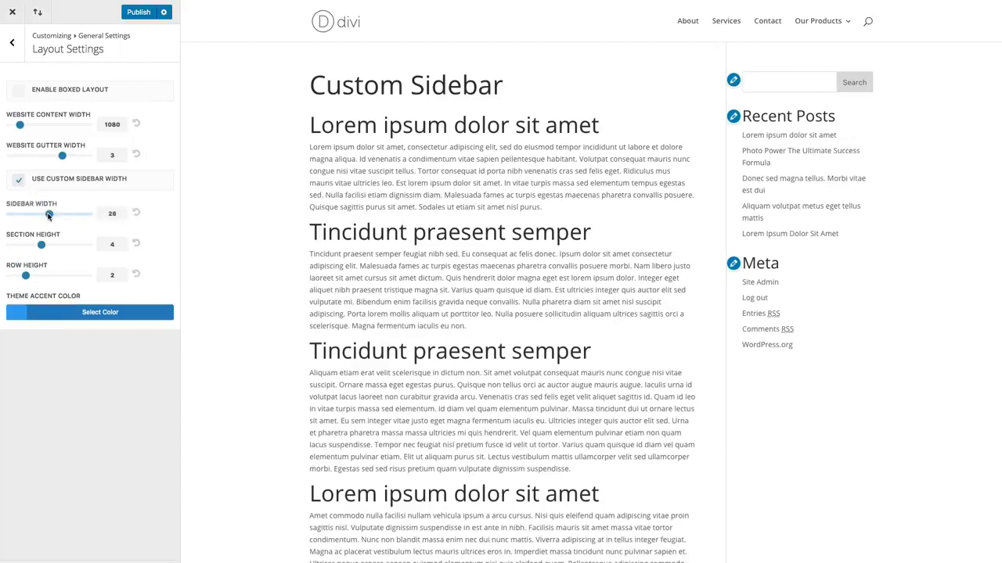
{"action": "left_click_drag", "start_coordinate": [48, 215], "coordinate": [14, 215]}
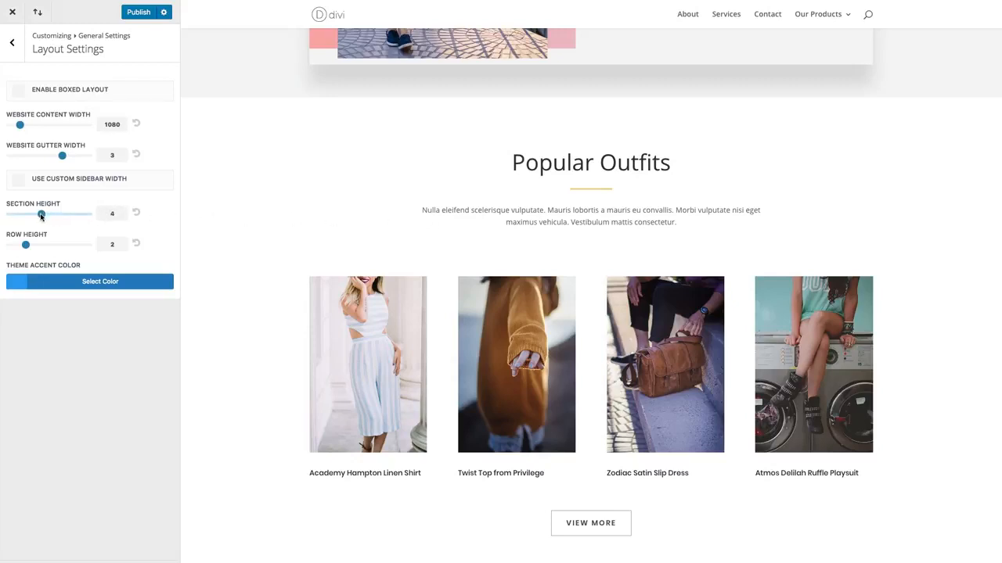
Try section heights of 8 and 10 and compare the spacing around the Popular Outfits section.
{"action": "left_click_drag", "start_coordinate": [42, 217], "coordinate": [69, 218]}
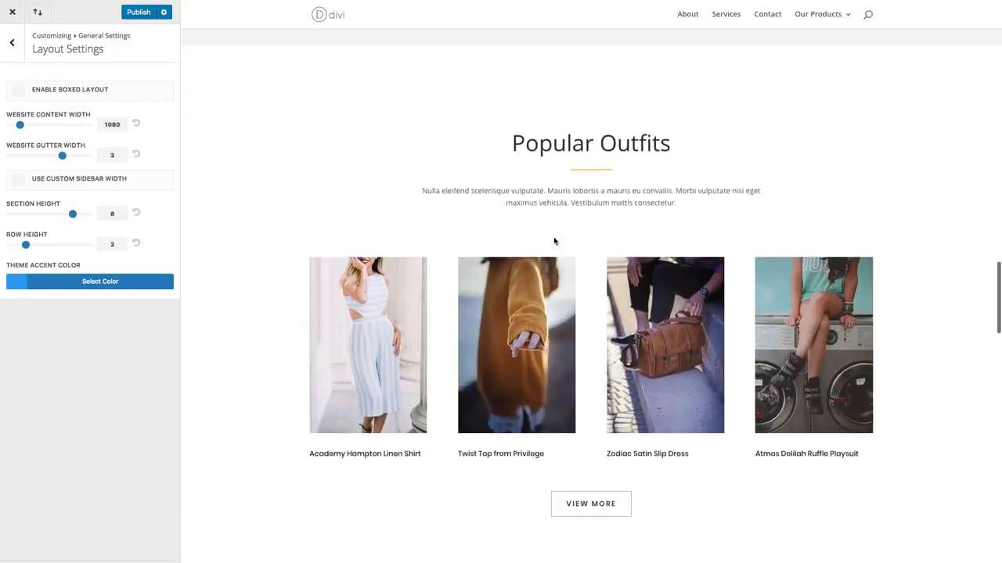
{"action": "scroll", "coordinate": [599, 496], "scroll_direction": "down", "scroll_amount": 1}
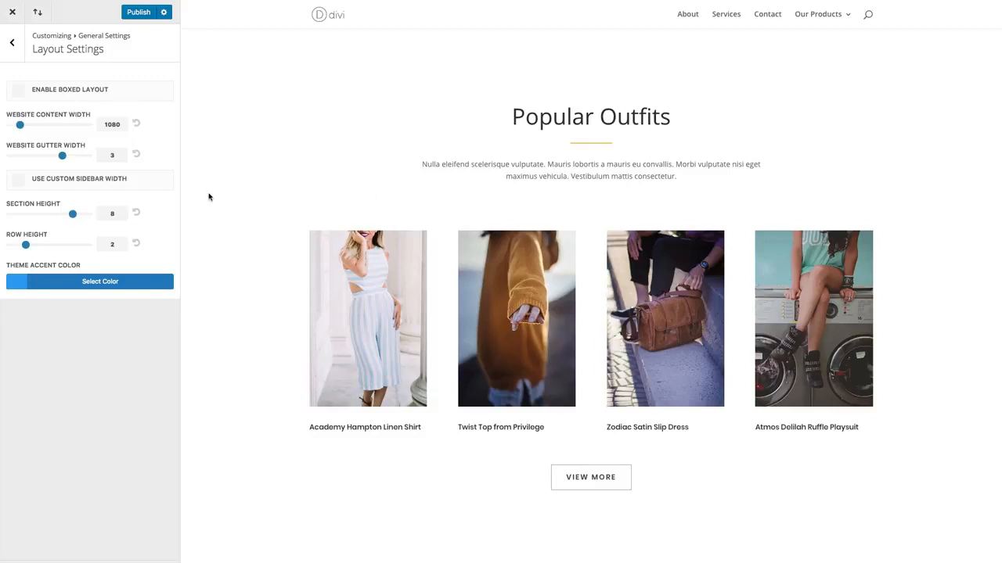
{"action": "left_click_drag", "start_coordinate": [73, 213], "coordinate": [86, 218]}
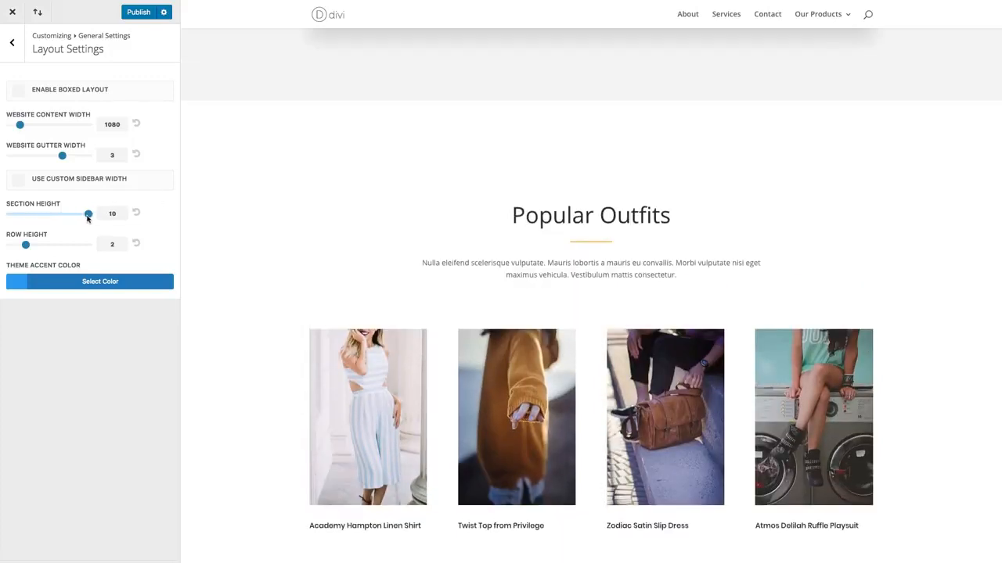
{"action": "scroll", "coordinate": [374, 233], "scroll_direction": "down", "scroll_amount": 3}
{"action": "scroll", "coordinate": [232, 214], "scroll_direction": "up", "scroll_amount": 1}
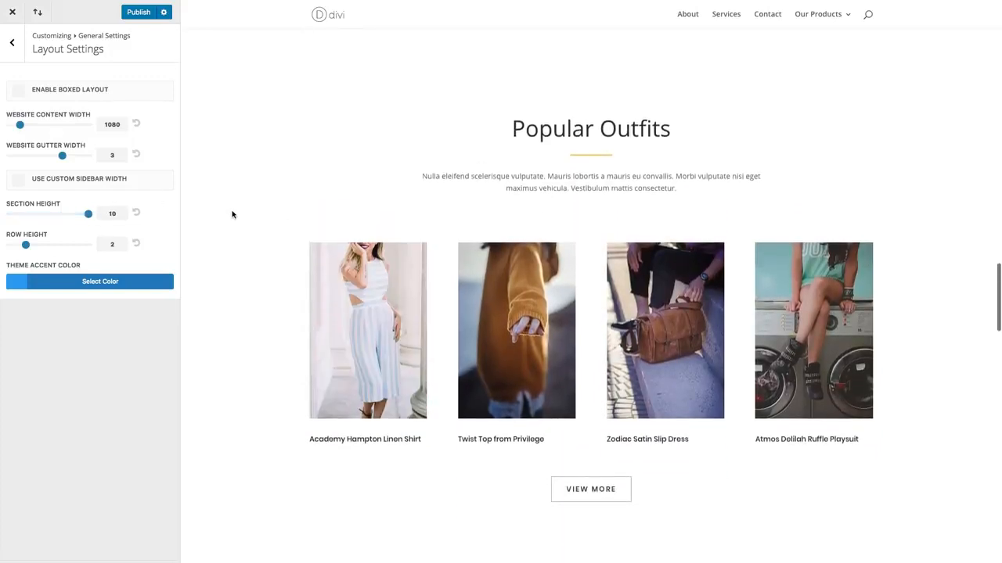
{"action": "scroll", "coordinate": [232, 214], "scroll_direction": "down", "scroll_amount": 1}
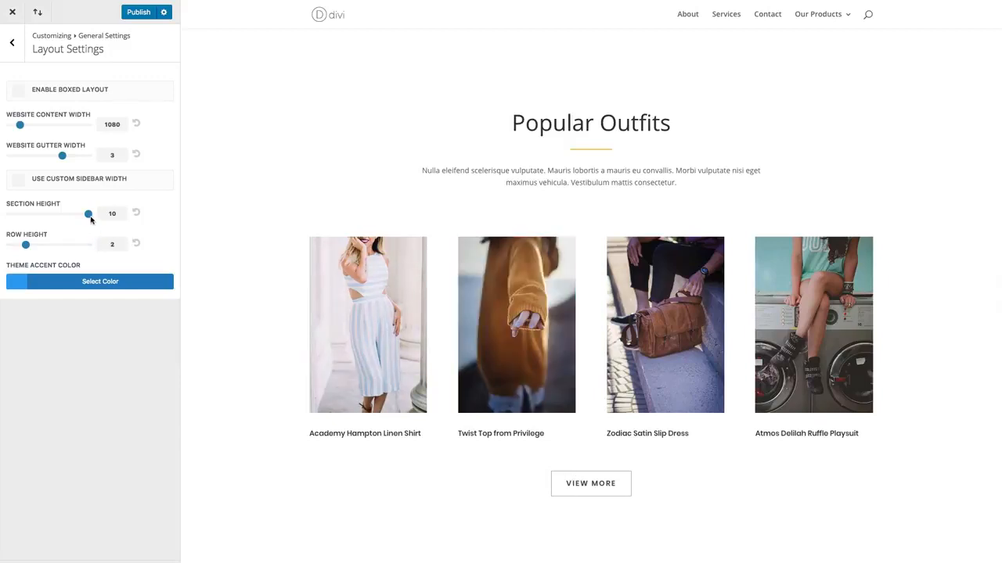
Try a section height of 0 on the Popular Outfits section, then reset the section height to its default.
{"action": "left_click_drag", "start_coordinate": [90, 219], "coordinate": [10, 214]}
{"action": "scroll", "coordinate": [586, 102], "scroll_direction": "up", "scroll_amount": 5}
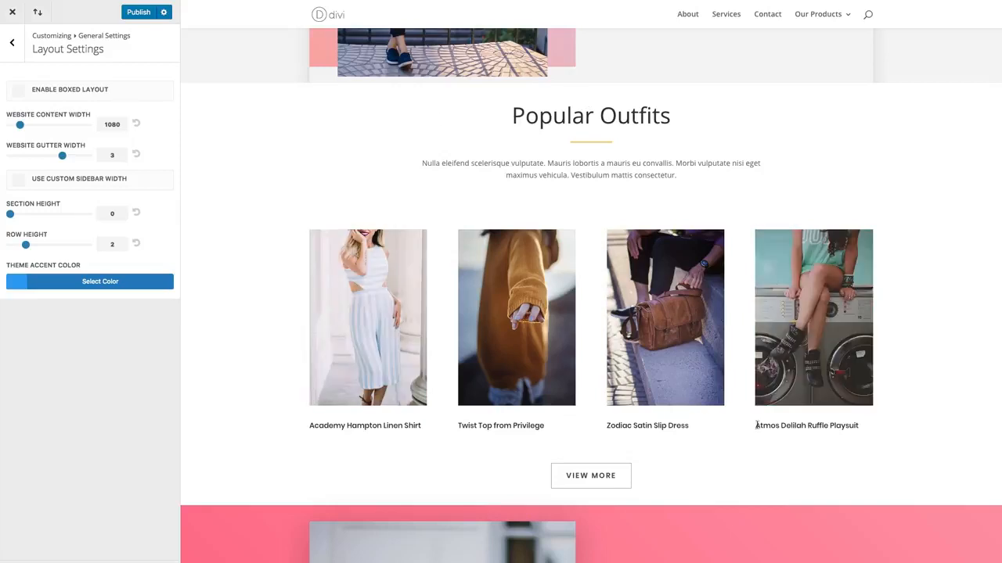
{"action": "left_click", "coordinate": [136, 216]}
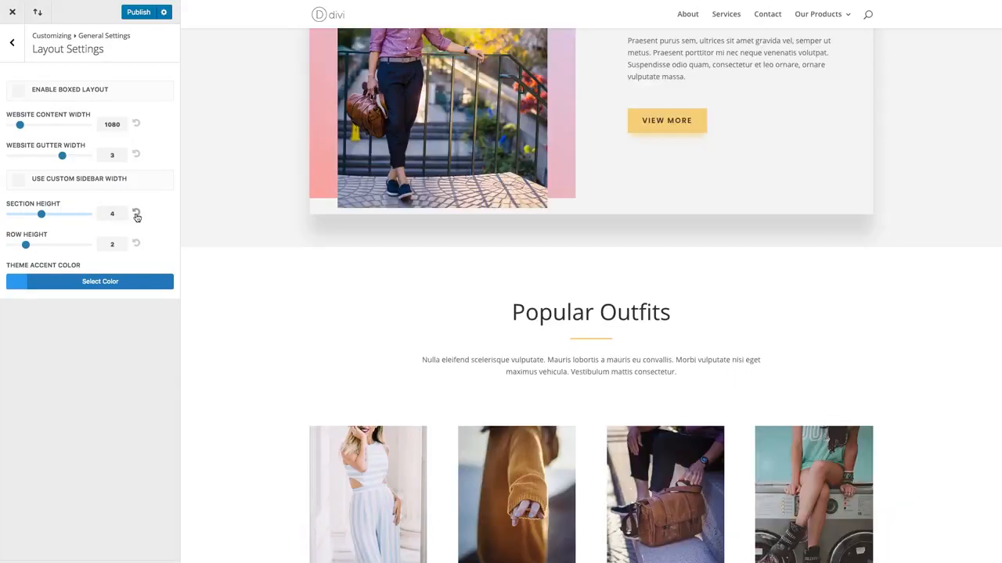
{"action": "scroll", "coordinate": [245, 257], "scroll_direction": "down", "scroll_amount": 3}
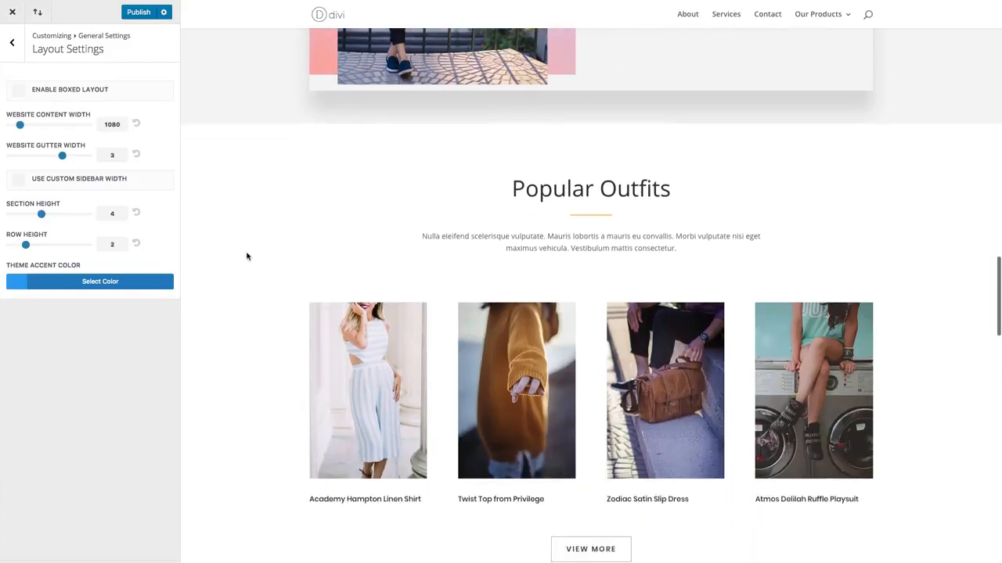
{"action": "scroll", "coordinate": [247, 257], "scroll_direction": "up", "scroll_amount": 1}
{"action": "scroll", "coordinate": [246, 257], "scroll_direction": "down", "scroll_amount": 1}
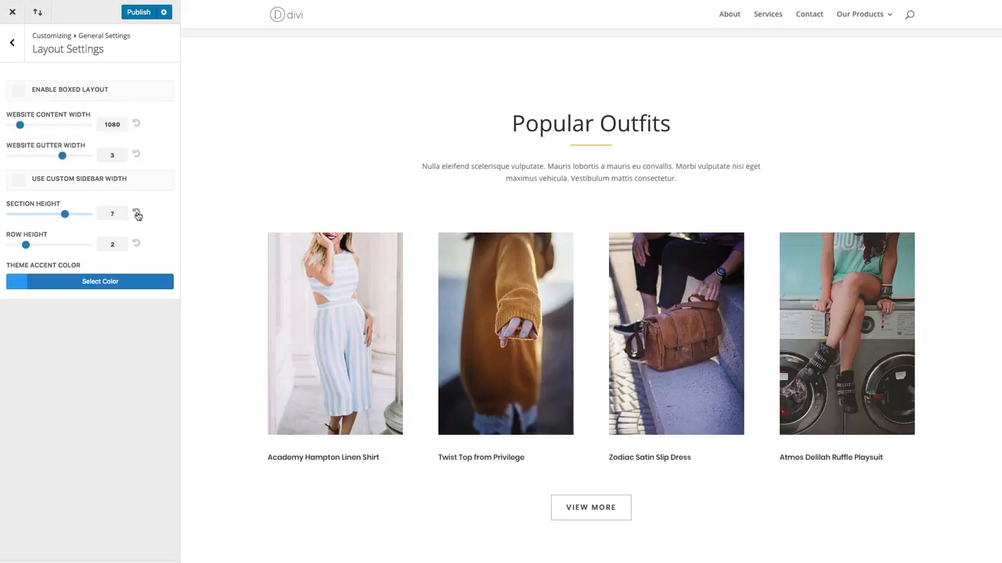
{"action": "left_click", "coordinate": [136, 214]}
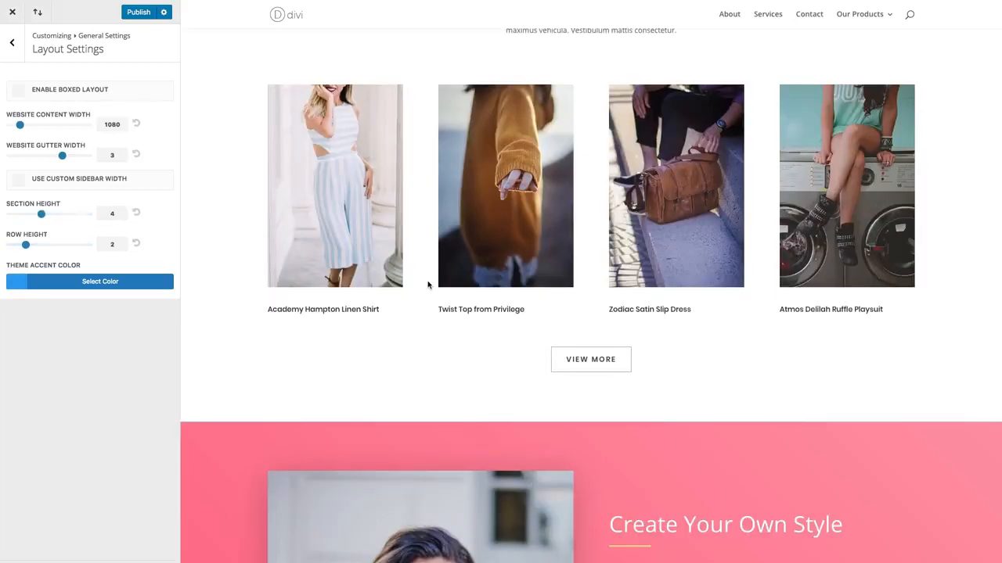
Try a row height of 0 and a larger one on the Popular Outfits rows, then restore the default.
{"action": "scroll", "coordinate": [428, 285], "scroll_direction": "up", "scroll_amount": 3}
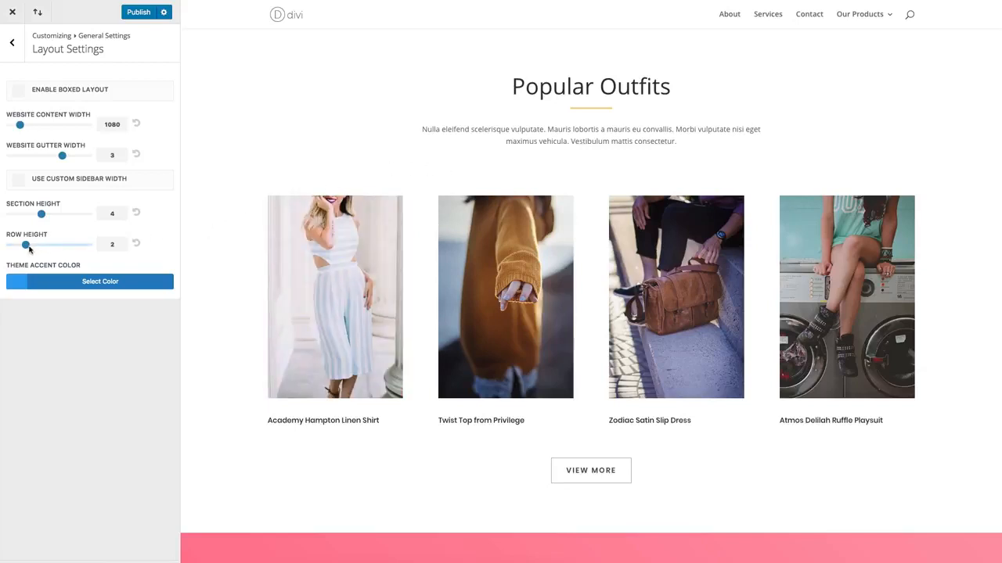
{"action": "mouse_move", "coordinate": [25, 249]}
{"action": "left_mouse_down"}
{"action": "mouse_move", "coordinate": [40, 247]}
{"action": "mouse_move", "coordinate": [10, 247]}
{"action": "left_mouse_up"}
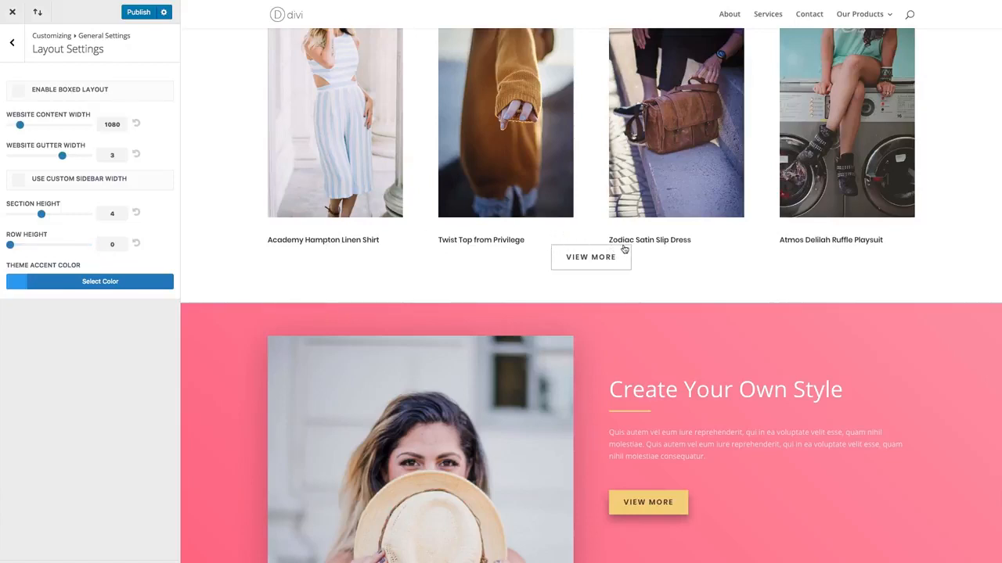
{"action": "scroll", "coordinate": [623, 251], "scroll_direction": "up", "scroll_amount": 2}
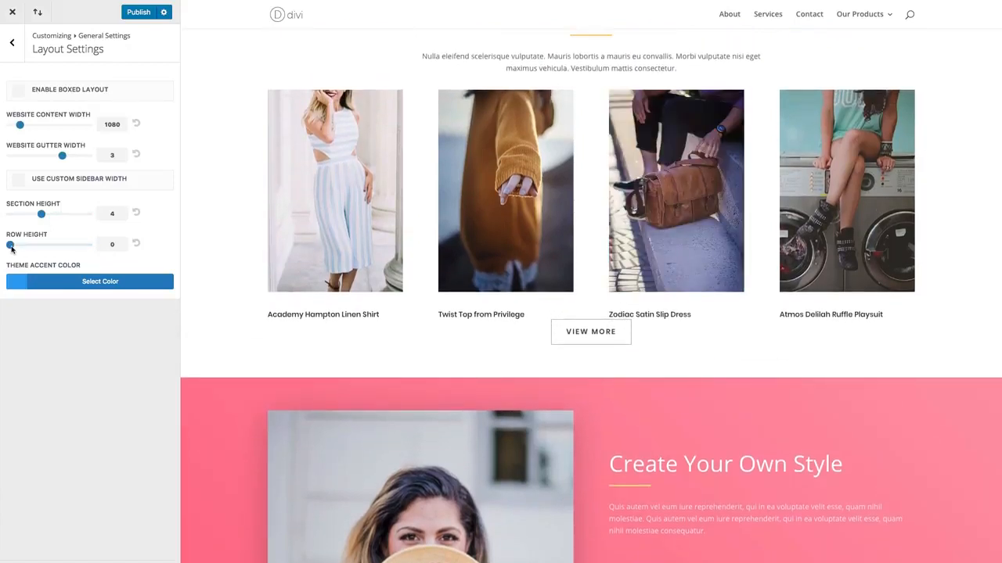
{"action": "left_click_drag", "start_coordinate": [11, 249], "coordinate": [34, 247]}
{"action": "left_click", "coordinate": [136, 243]}
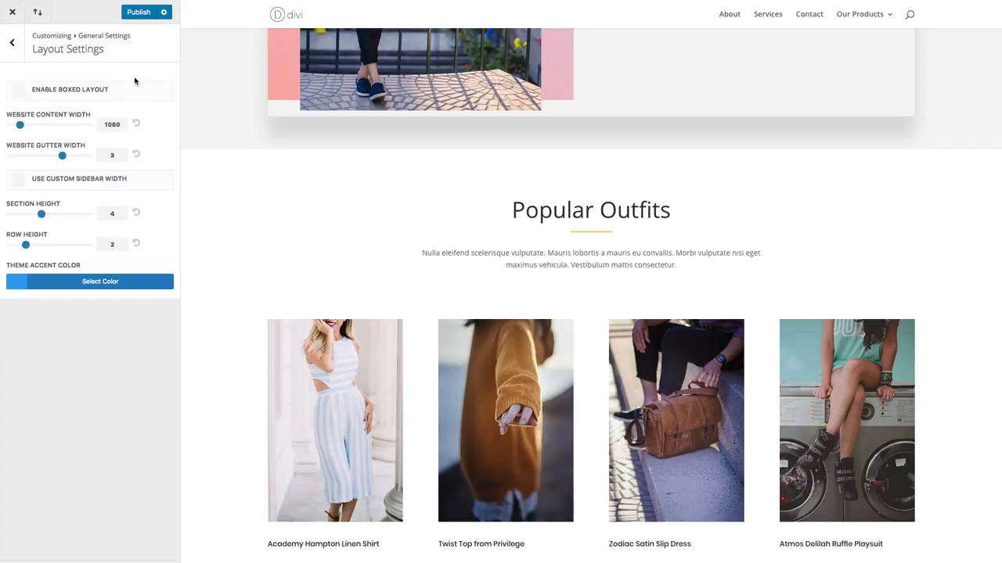
Look through the Header & Navigation settings, examining the Primary Menu Bar options and the Secondary Menu Bar.
{"action": "left_click", "coordinate": [19, 53]}
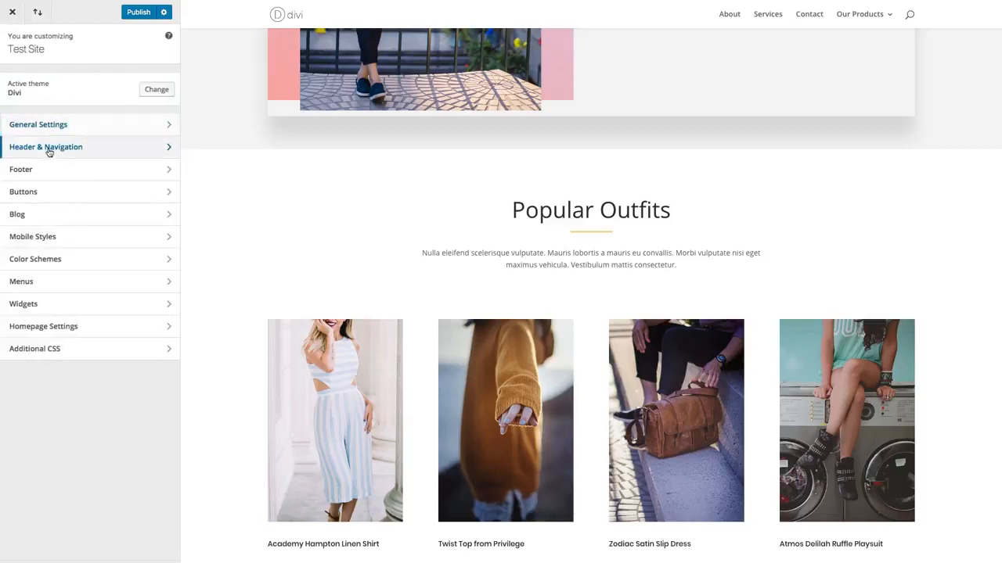
{"action": "left_click", "coordinate": [49, 149]}
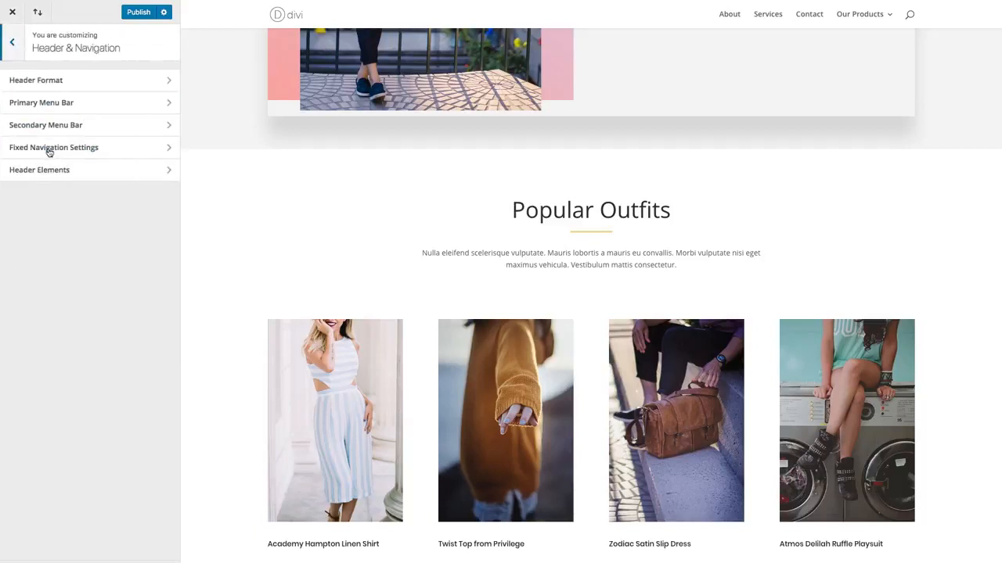
{"action": "left_click", "coordinate": [69, 103]}
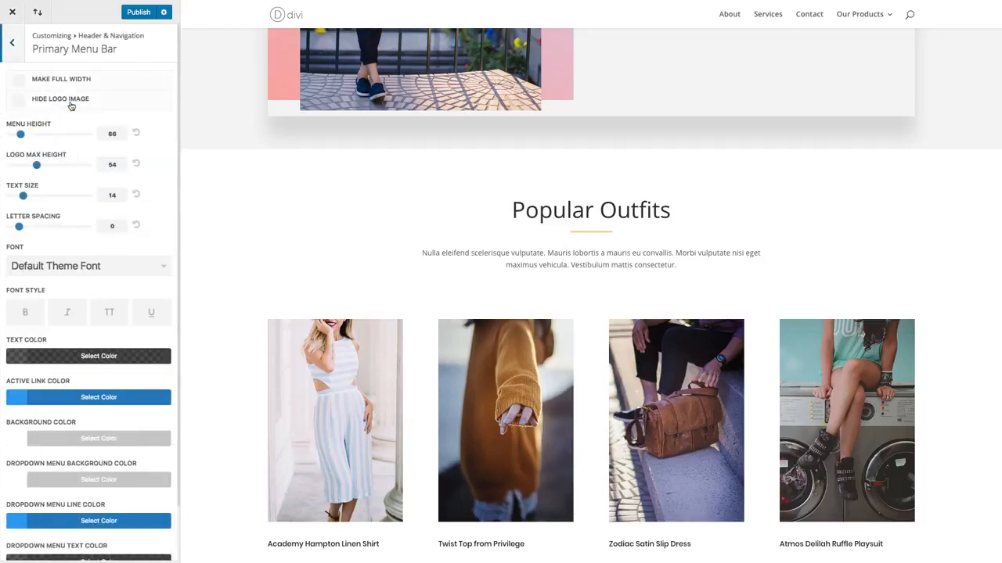
{"action": "scroll", "coordinate": [94, 154], "scroll_direction": "down", "scroll_amount": 2}
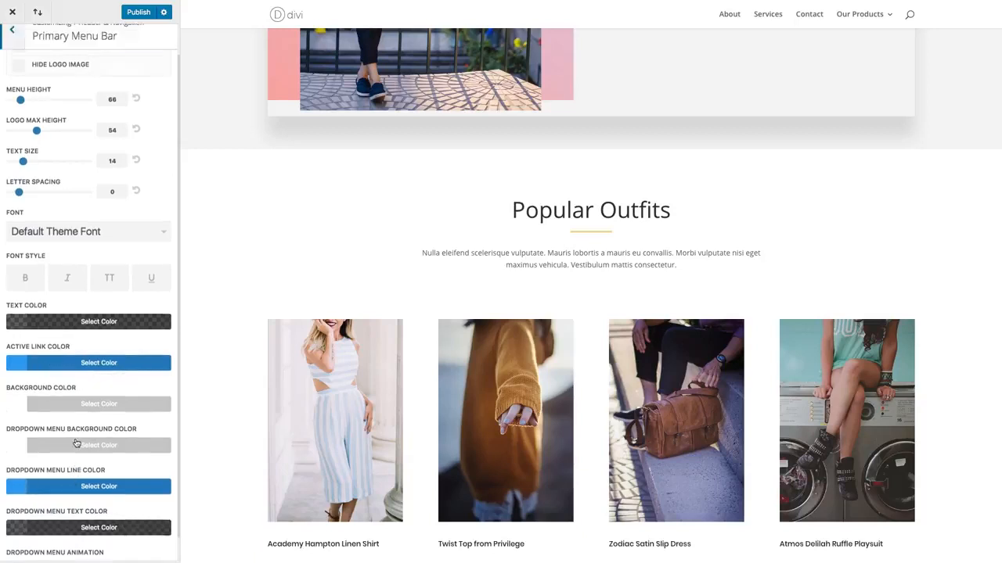
{"action": "scroll", "coordinate": [74, 444], "scroll_direction": "up", "scroll_amount": 2}
{"action": "left_click", "coordinate": [13, 45]}
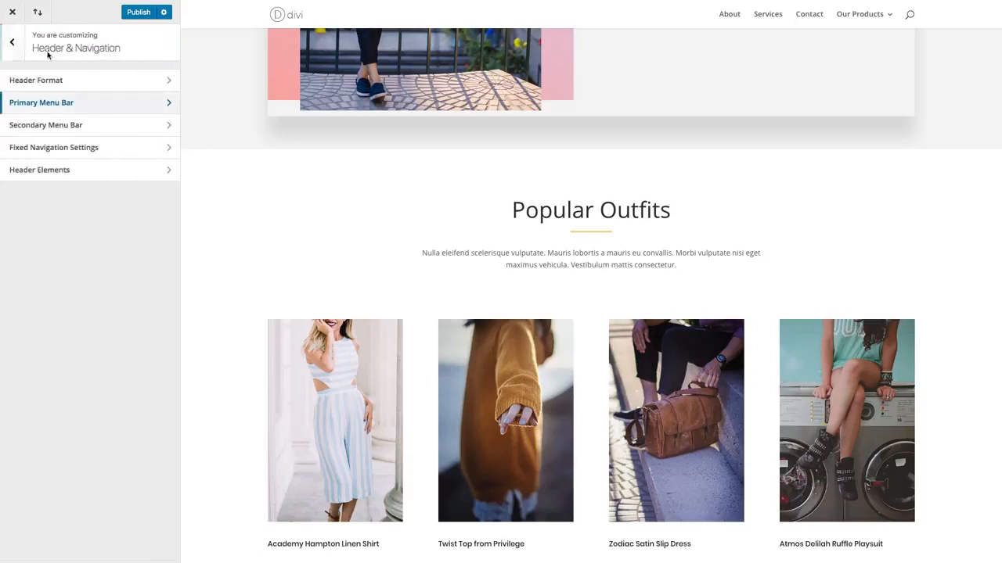
{"action": "left_click", "coordinate": [64, 128]}
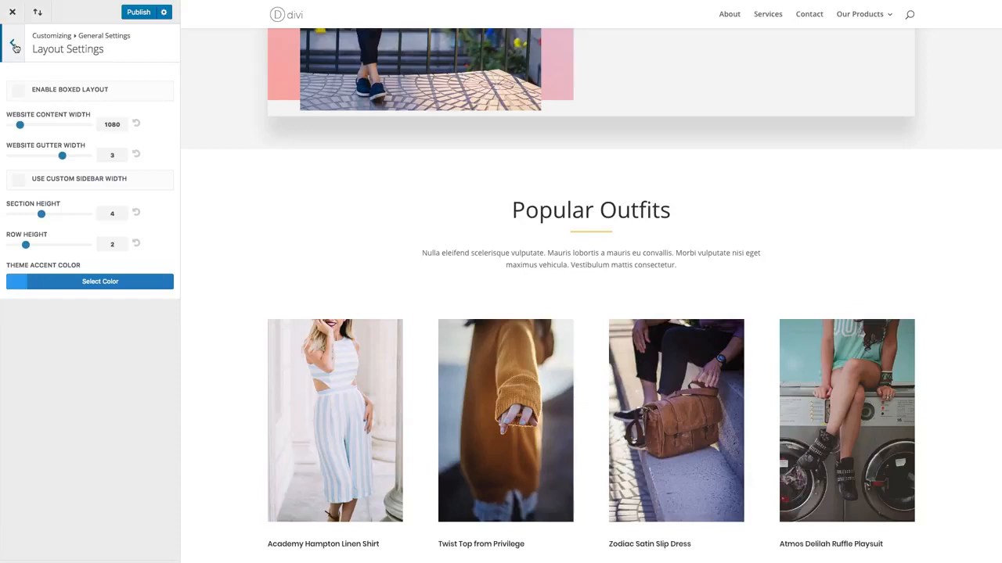
Leave the Layout Settings and open the Typography settings under General Settings.
{"action": "left_click", "coordinate": [14, 45]}
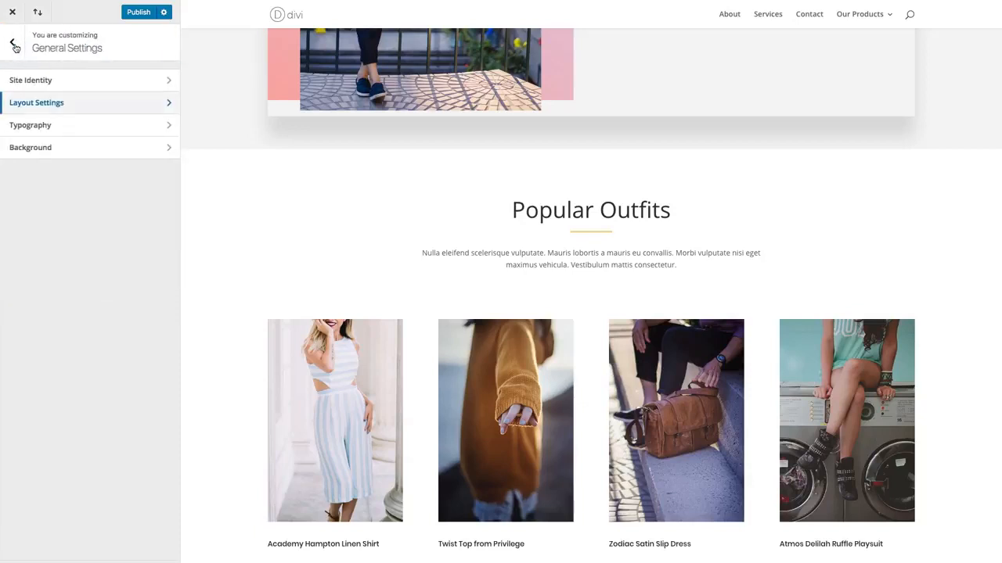
{"action": "left_click", "coordinate": [13, 45]}
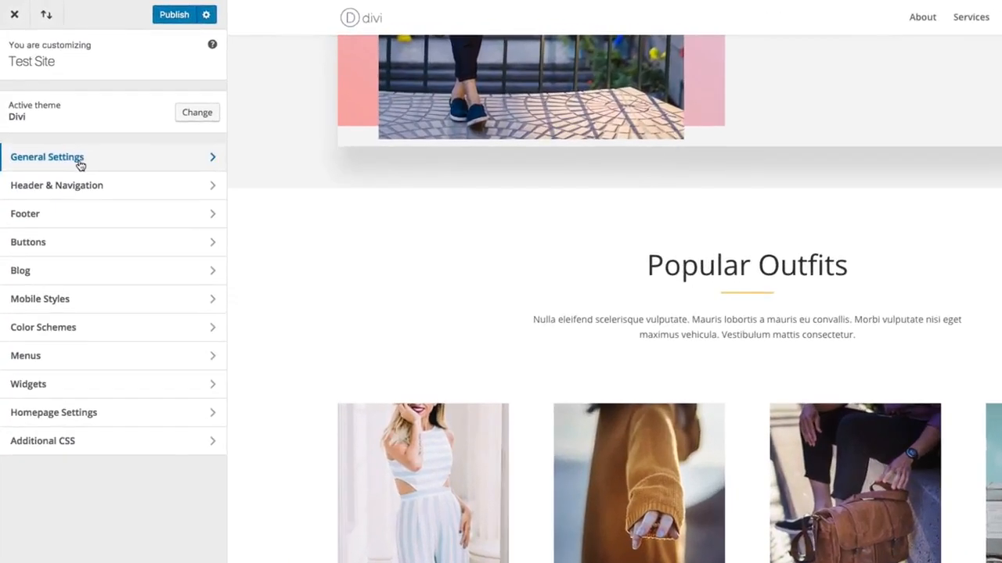
{"action": "left_click", "coordinate": [80, 162]}
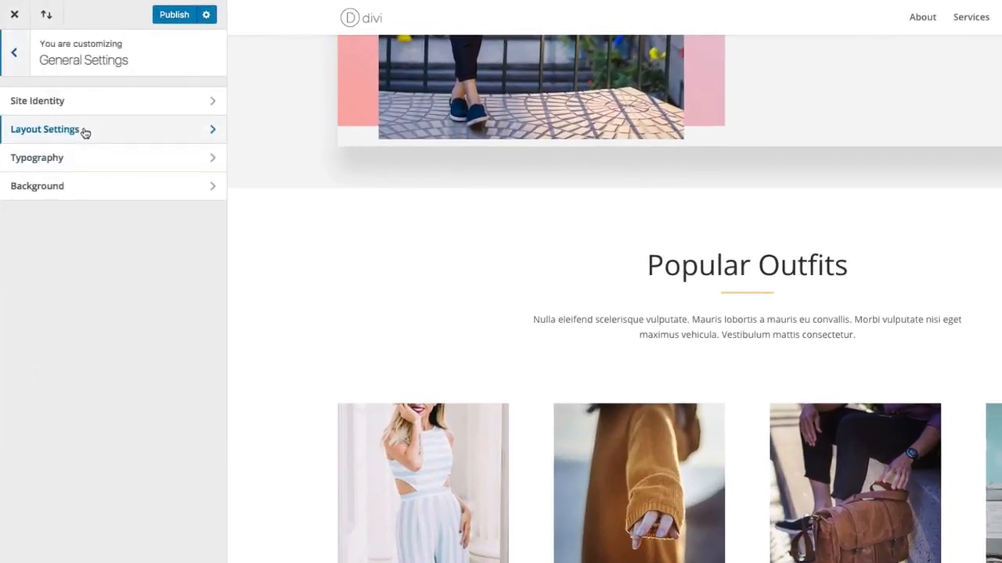
{"action": "left_click", "coordinate": [48, 158]}
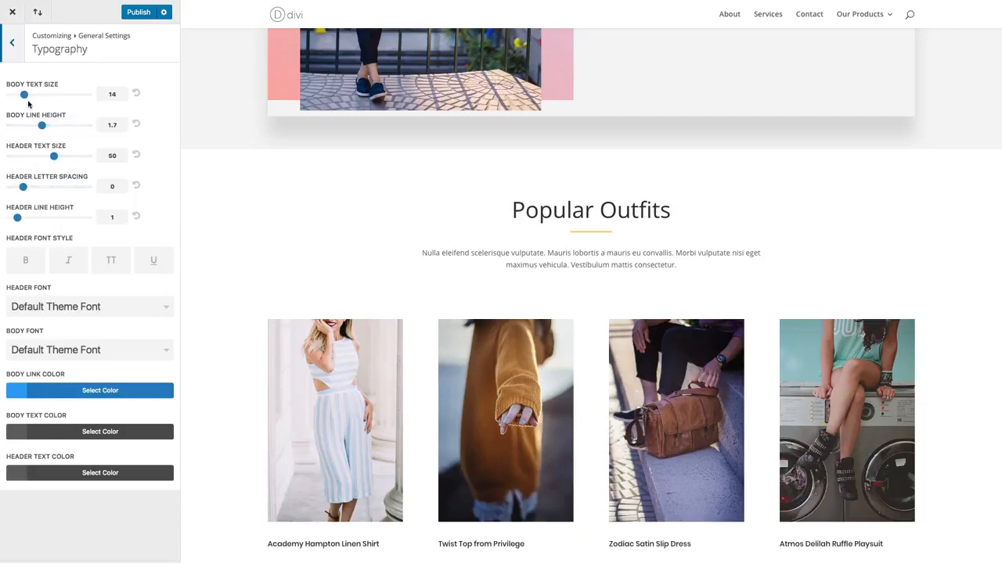
Try body text sizes of 16 and 19 against the preview paragraphs, then settle on 16.
{"action": "scroll", "coordinate": [520, 247], "scroll_direction": "up", "scroll_amount": 5}
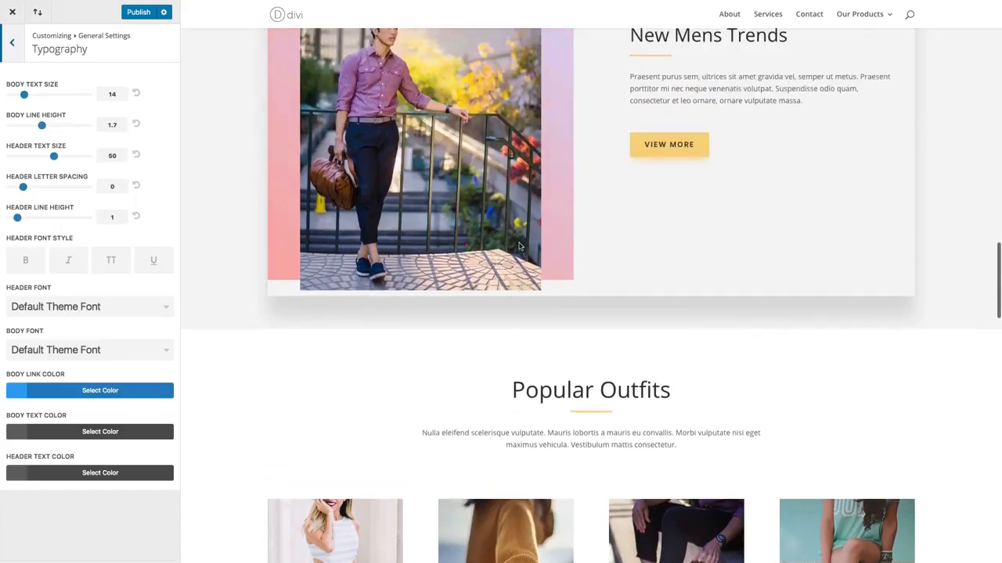
{"action": "scroll", "coordinate": [520, 247], "scroll_direction": "up", "scroll_amount": 1}
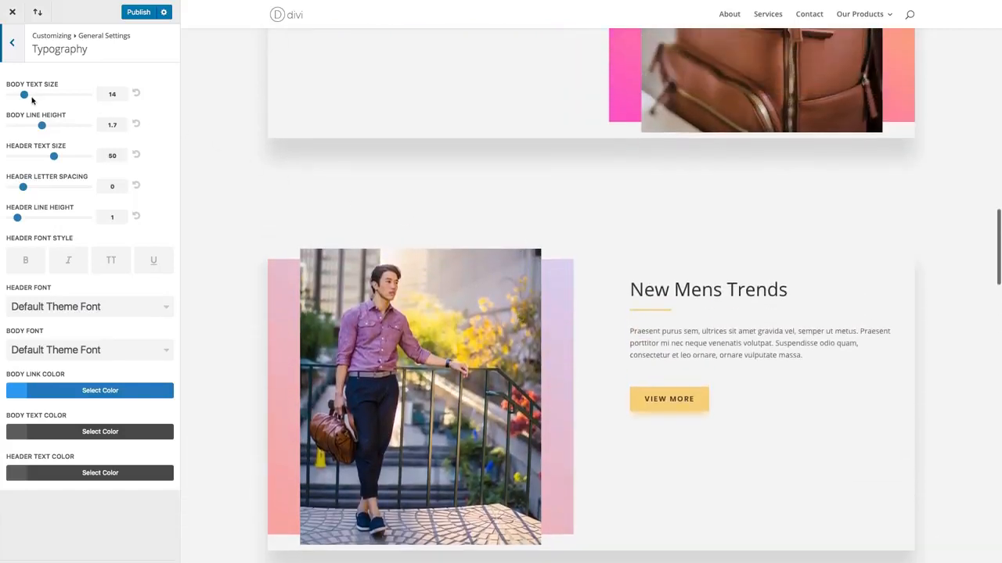
{"action": "left_click_drag", "start_coordinate": [25, 95], "coordinate": [31, 96]}
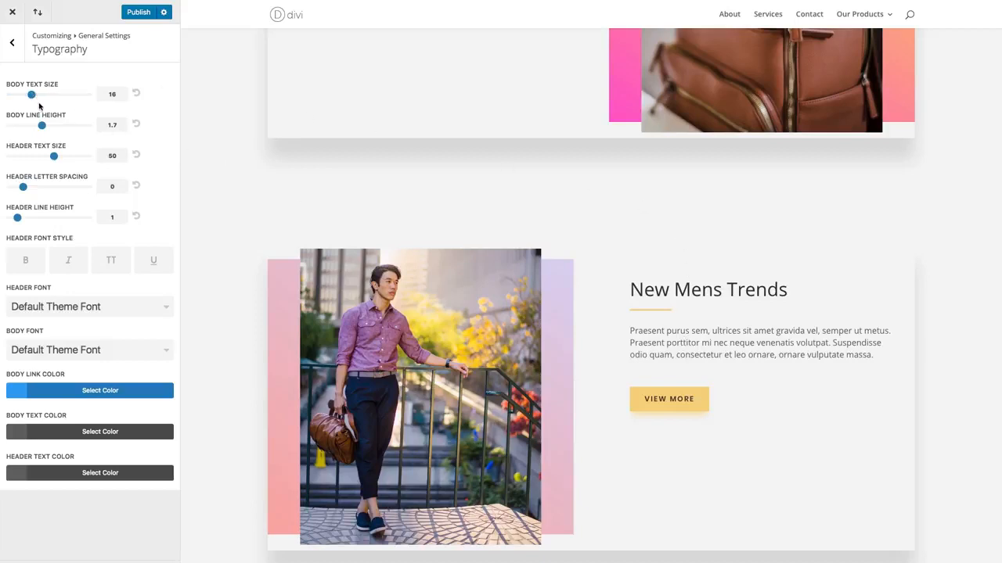
{"action": "scroll", "coordinate": [821, 328], "scroll_direction": "down", "scroll_amount": 1}
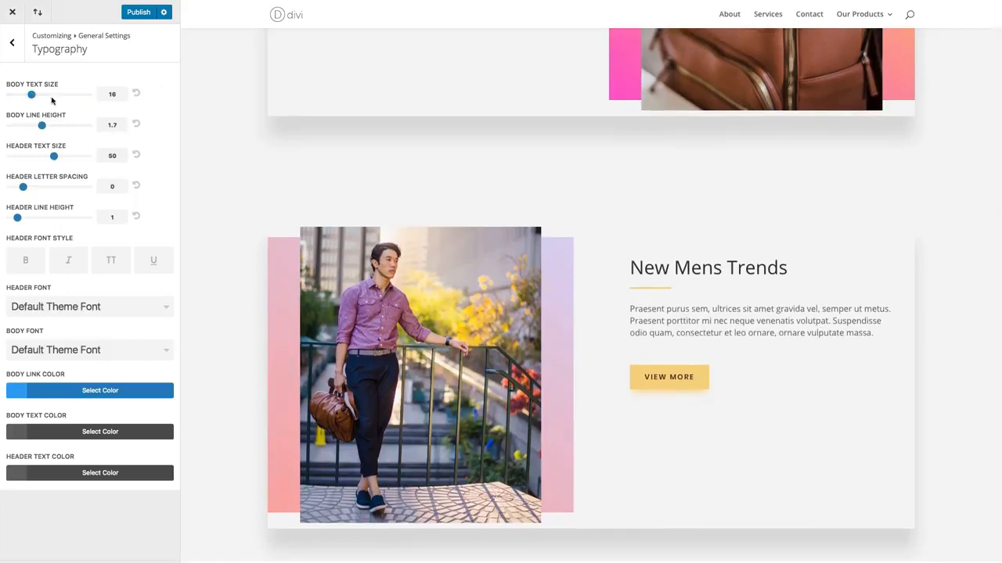
{"action": "left_click_drag", "start_coordinate": [32, 95], "coordinate": [41, 94]}
{"action": "scroll", "coordinate": [583, 310], "scroll_direction": "down", "scroll_amount": 5}
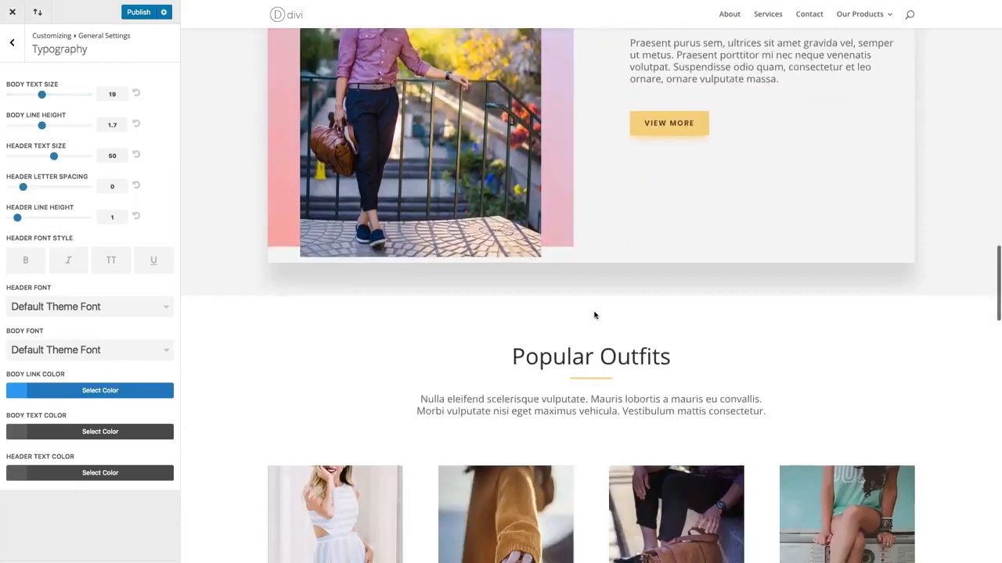
{"action": "left_click_drag", "start_coordinate": [46, 98], "coordinate": [32, 99]}
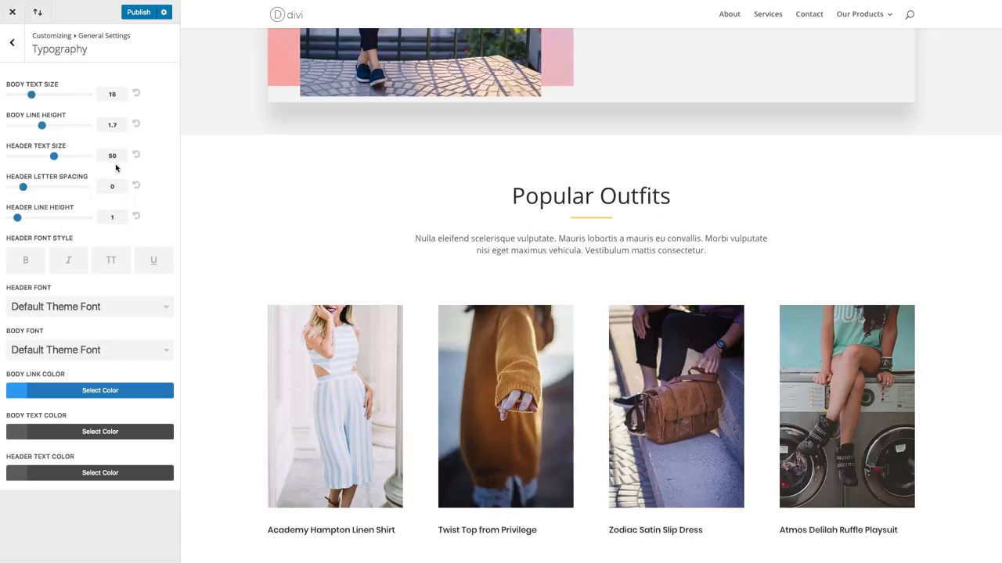
Examine the body text and headings across the homepage preview, from the High Fashion section through Popular Outfits.
{"action": "scroll", "coordinate": [705, 225], "scroll_direction": "down", "scroll_amount": 1}
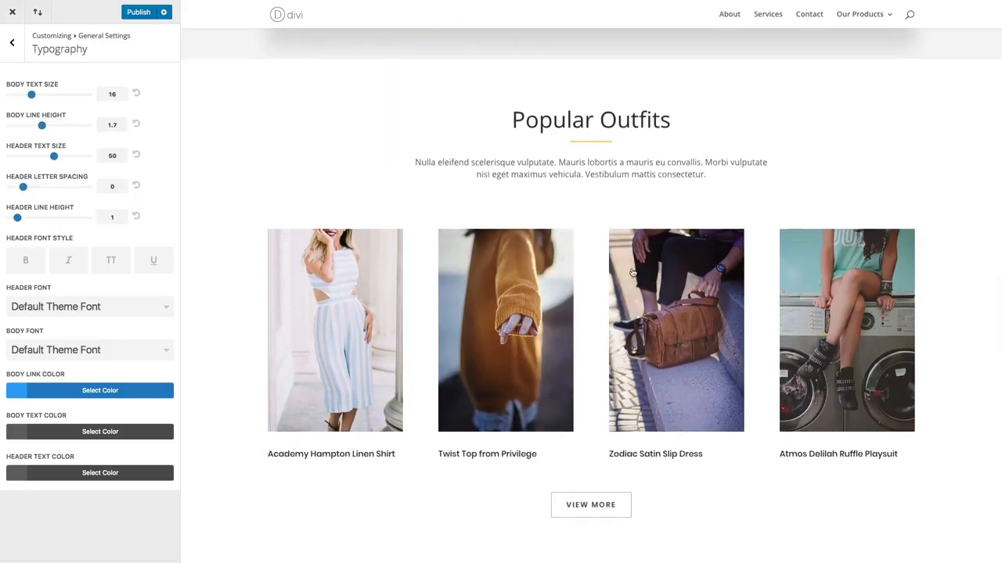
{"action": "scroll", "coordinate": [603, 225], "scroll_direction": "down", "scroll_amount": 2}
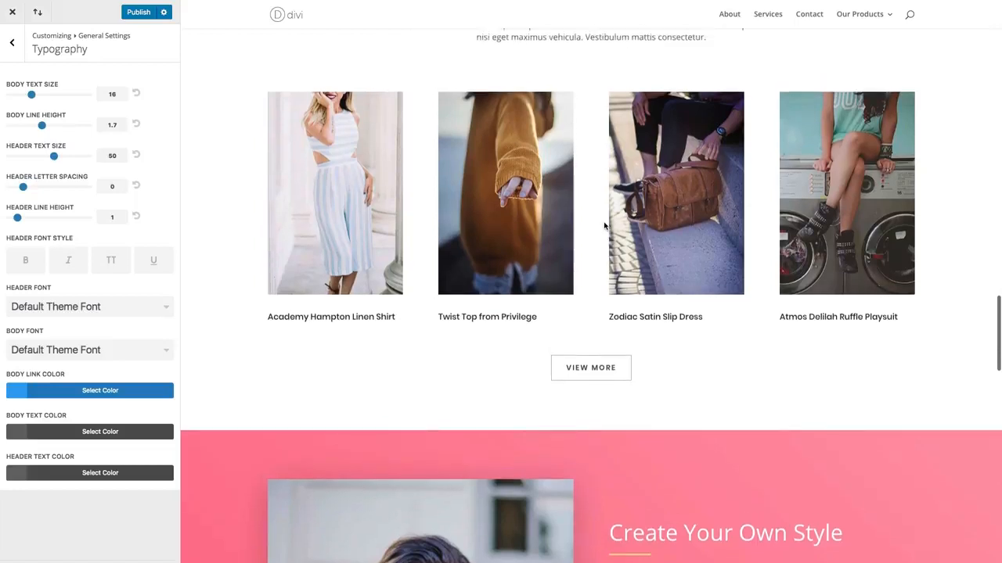
{"action": "scroll", "coordinate": [607, 227], "scroll_direction": "up", "scroll_amount": 2}
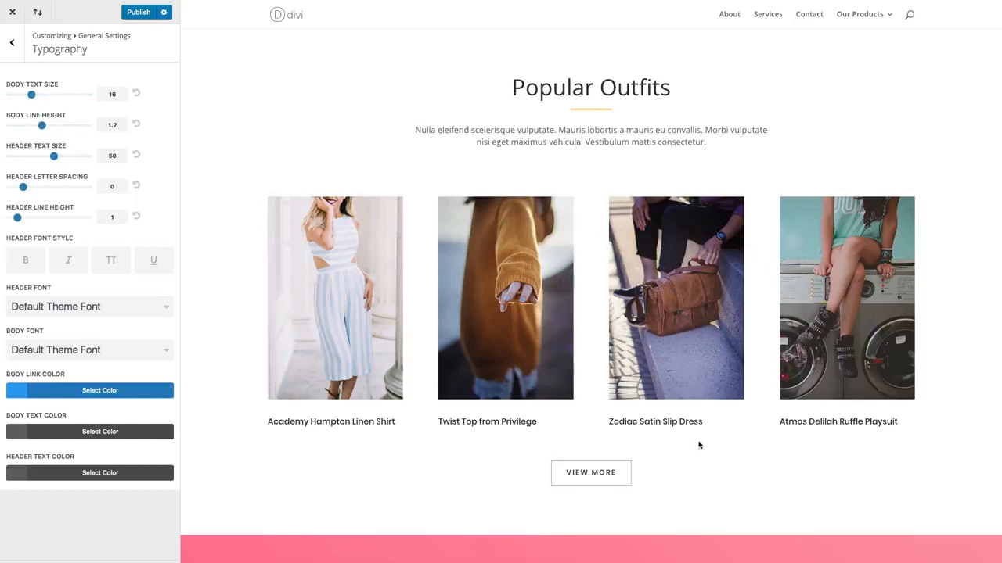
{"action": "scroll", "coordinate": [626, 427], "scroll_direction": "up", "scroll_amount": 10}
{"action": "scroll", "coordinate": [626, 428], "scroll_direction": "up", "scroll_amount": 10}
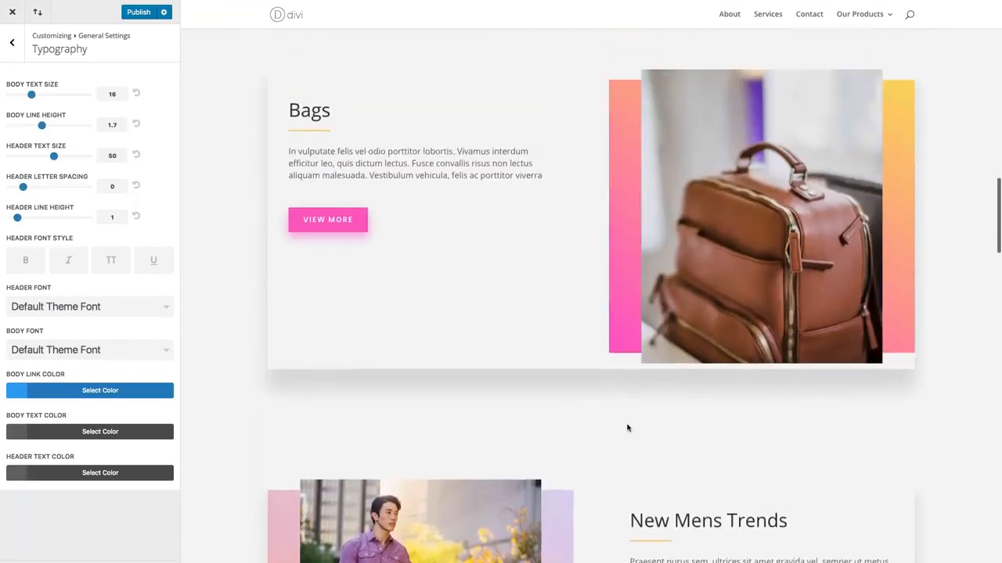
{"action": "scroll", "coordinate": [626, 427], "scroll_direction": "up", "scroll_amount": 10}
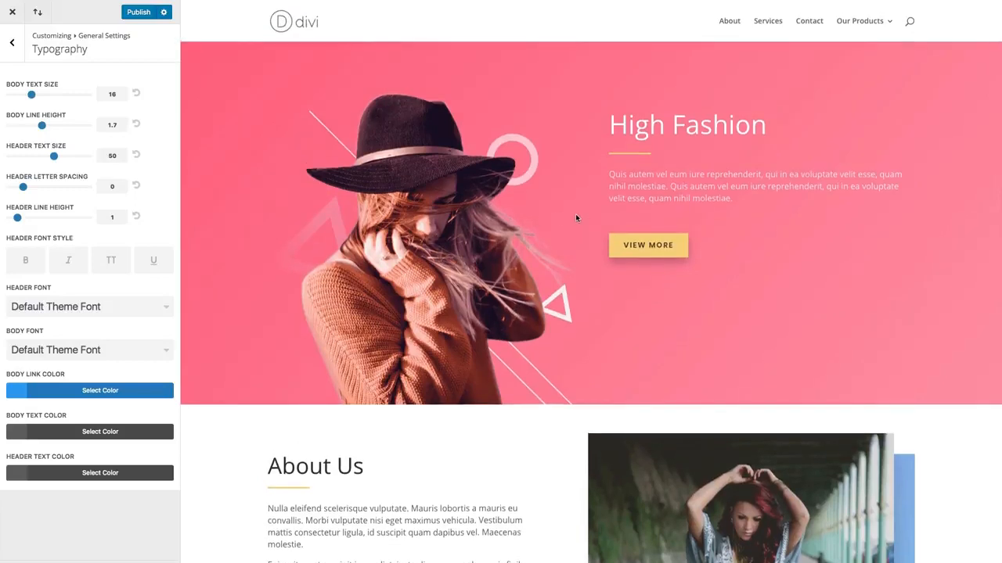
{"action": "scroll", "coordinate": [575, 215], "scroll_direction": "down", "scroll_amount": 5}
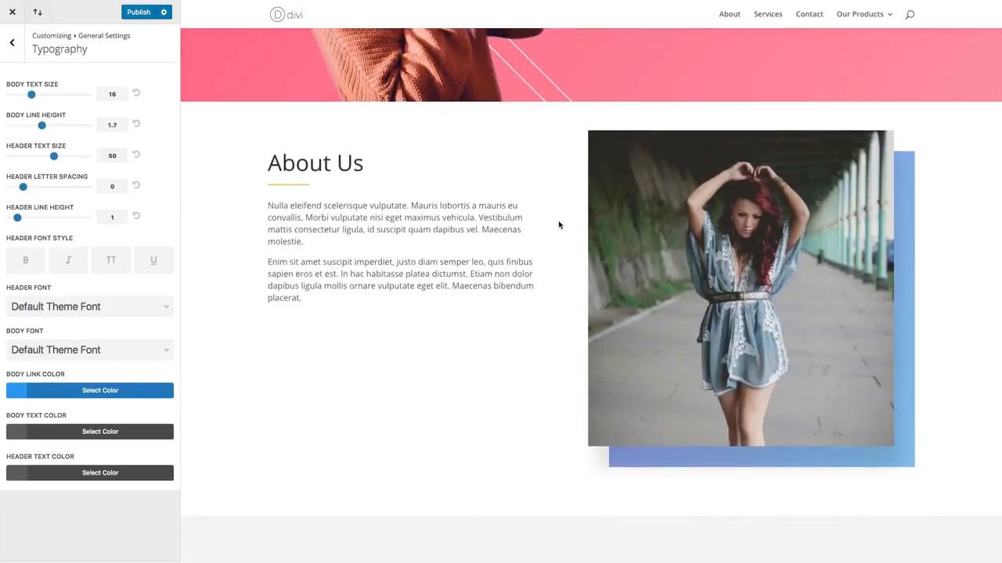
{"action": "scroll", "coordinate": [540, 225], "scroll_direction": "up", "scroll_amount": 5}
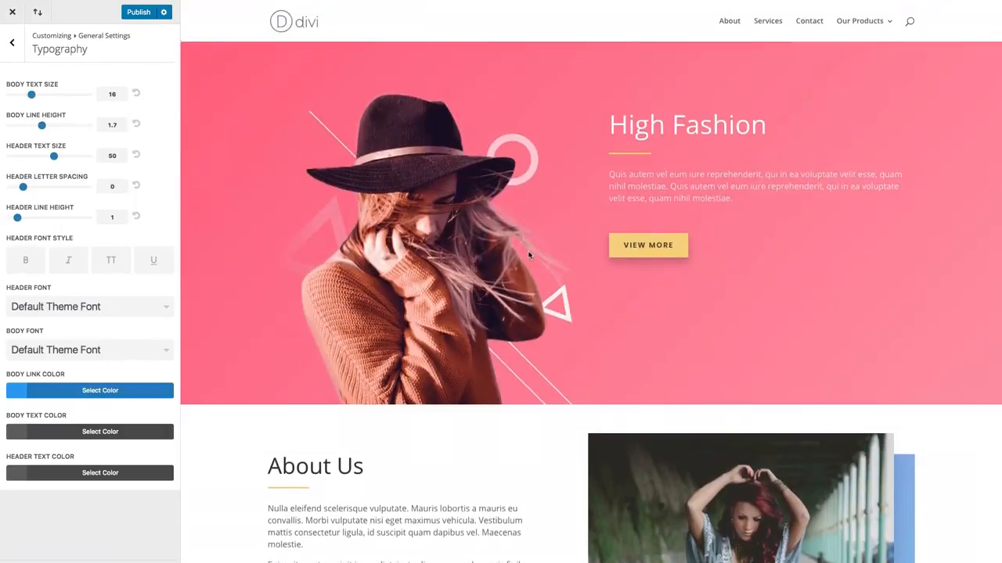
{"action": "scroll", "coordinate": [508, 266], "scroll_direction": "down", "scroll_amount": 4}
{"action": "scroll", "coordinate": [352, 311], "scroll_direction": "down", "scroll_amount": 1}
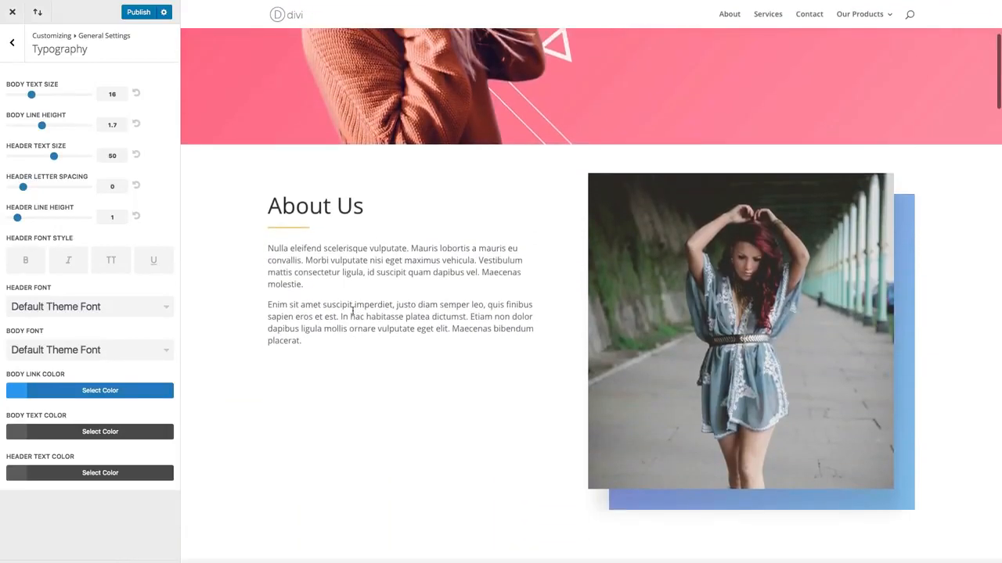
{"action": "scroll", "coordinate": [380, 298], "scroll_direction": "down", "scroll_amount": 6}
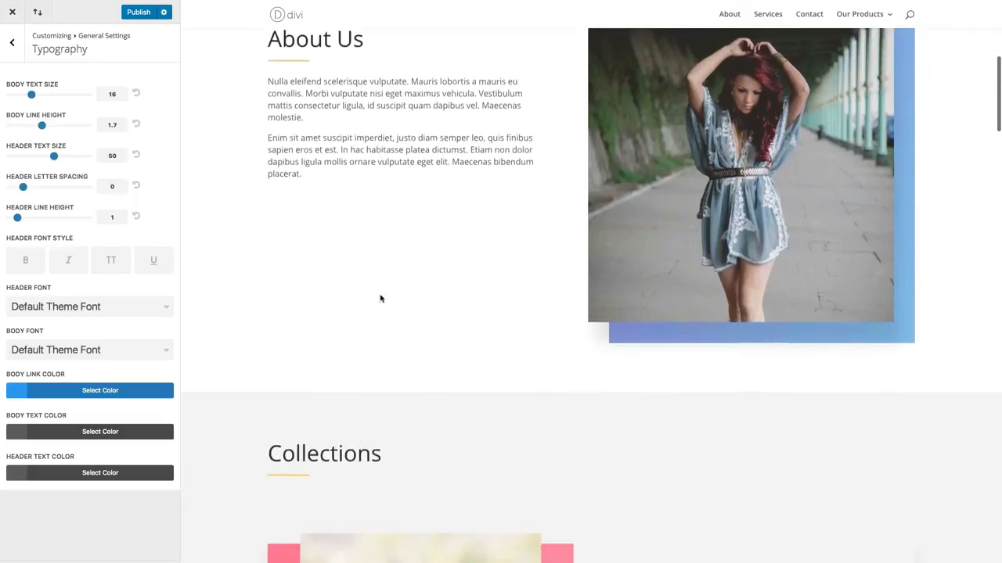
{"action": "scroll", "coordinate": [686, 305], "scroll_direction": "down", "scroll_amount": 2}
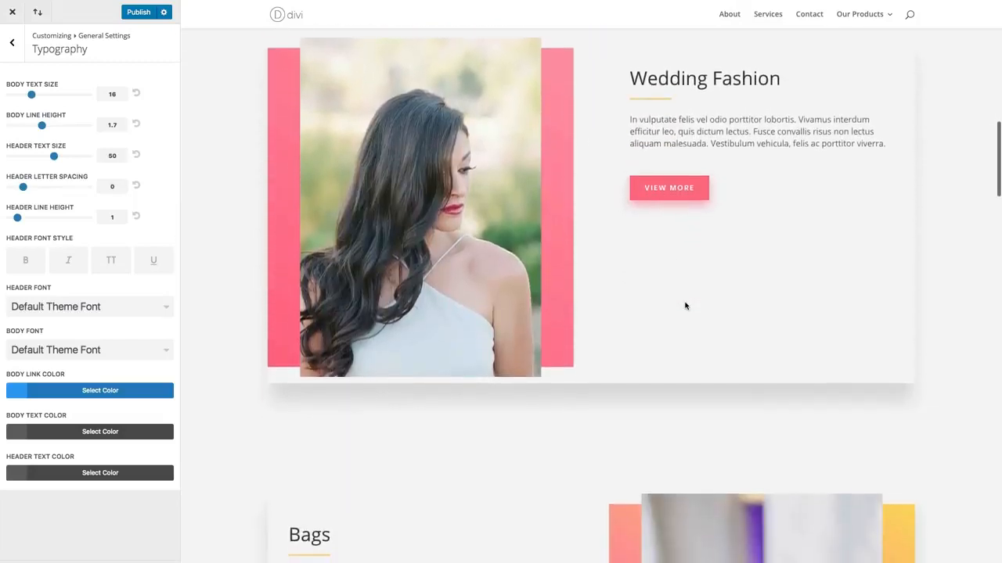
{"action": "scroll", "coordinate": [684, 306], "scroll_direction": "down", "scroll_amount": 2}
{"action": "scroll", "coordinate": [685, 306], "scroll_direction": "up", "scroll_amount": 10}
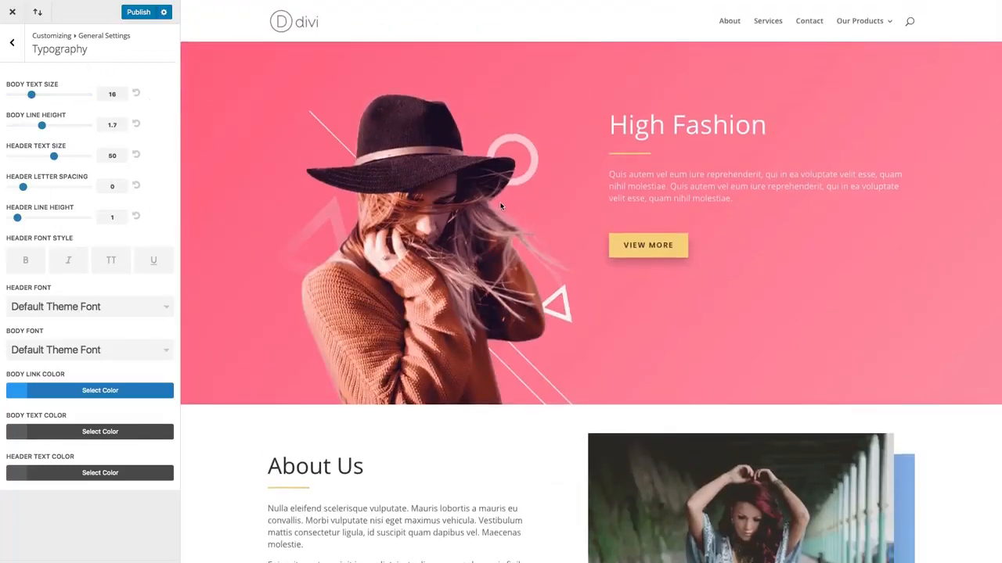
{"action": "scroll", "coordinate": [501, 206], "scroll_direction": "down", "scroll_amount": 2}
{"action": "scroll", "coordinate": [500, 202], "scroll_direction": "up", "scroll_amount": 2}
{"action": "scroll", "coordinate": [282, 213], "scroll_direction": "down", "scroll_amount": 2}
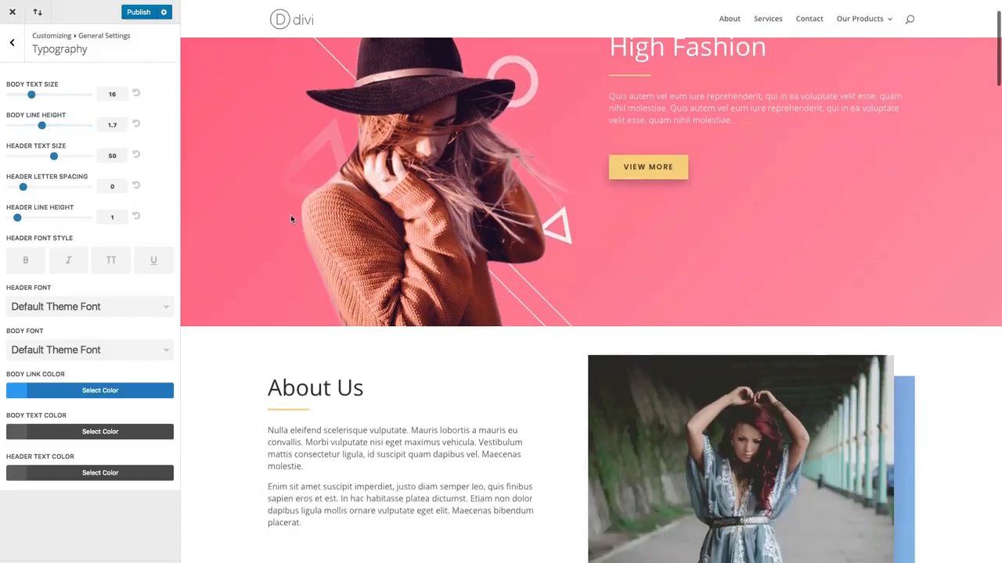
Try a body text size of 15, return it to 16, and try out the body line height.
{"action": "left_click_drag", "start_coordinate": [35, 94], "coordinate": [32, 96]}
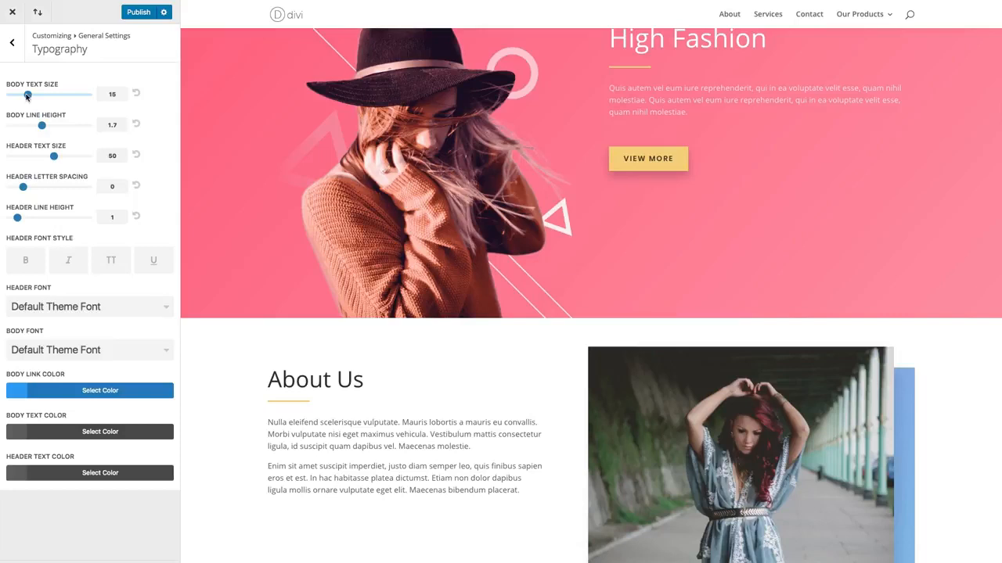
{"action": "left_click_drag", "start_coordinate": [29, 95], "coordinate": [32, 94]}
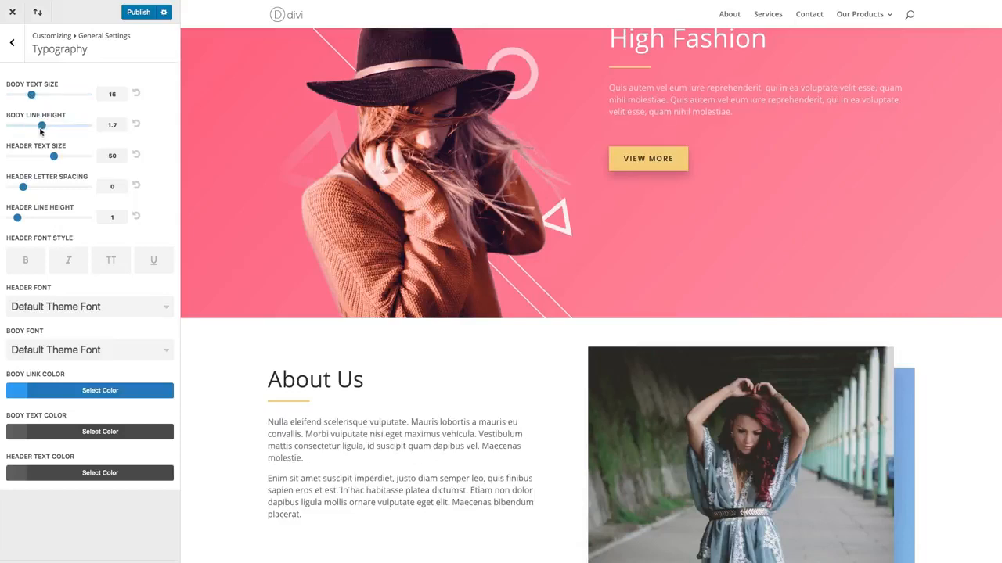
{"action": "left_click_drag", "start_coordinate": [40, 129], "coordinate": [42, 132]}
{"action": "scroll", "coordinate": [234, 227], "scroll_direction": "up", "scroll_amount": 1}
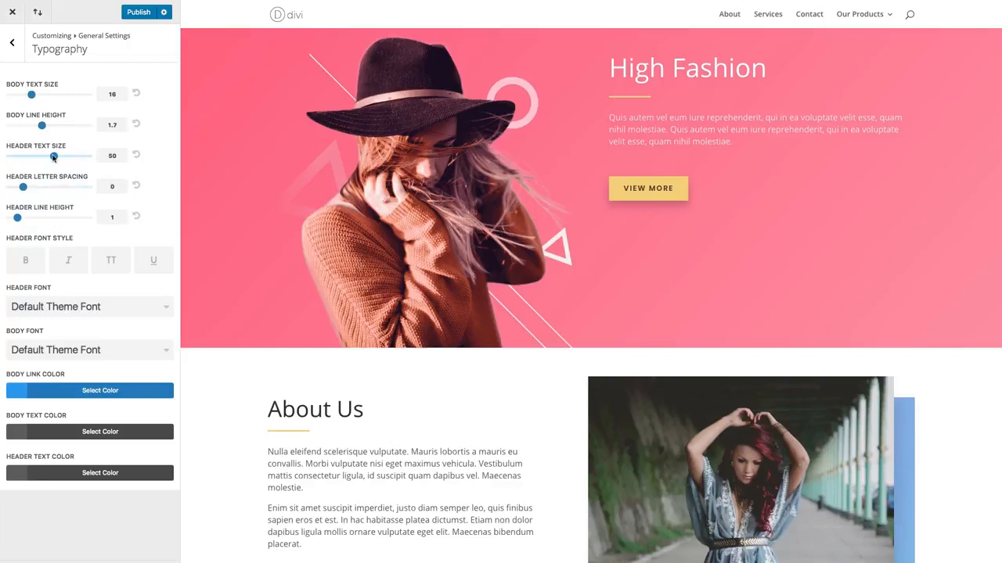
Try a header text size of 56 and wider header letter spacing, then restore both to 50 and 0.
{"action": "left_click_drag", "start_coordinate": [53, 157], "coordinate": [63, 158]}
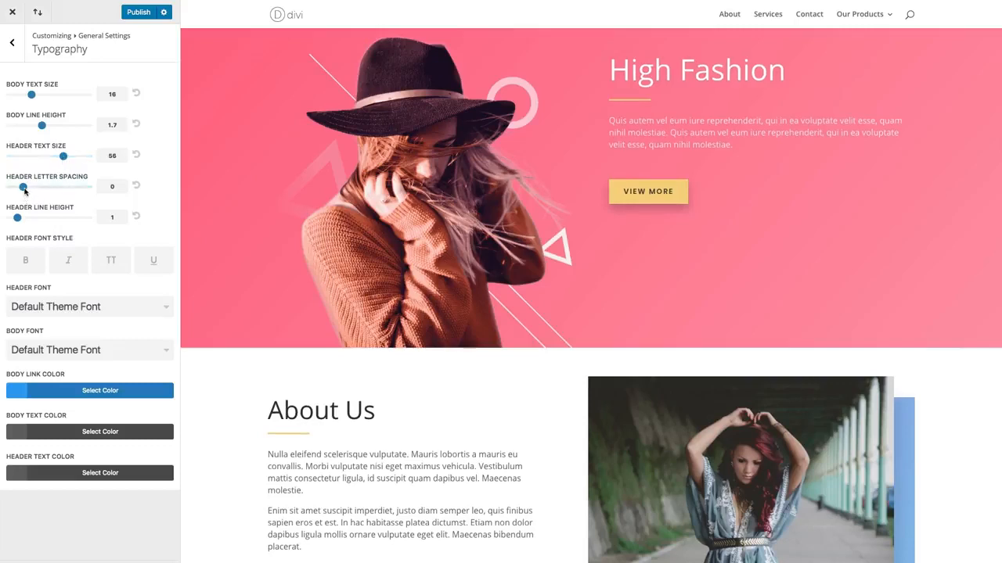
{"action": "left_click_drag", "start_coordinate": [24, 188], "coordinate": [51, 188]}
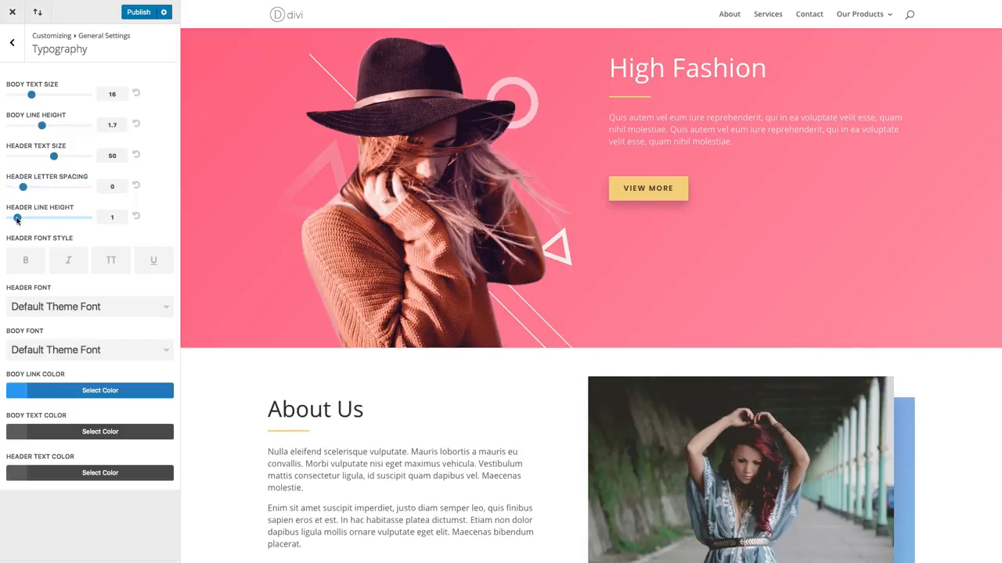
Set the header line height to 1.4 and make the header font bold.
{"action": "left_click_drag", "start_coordinate": [18, 218], "coordinate": [31, 219]}
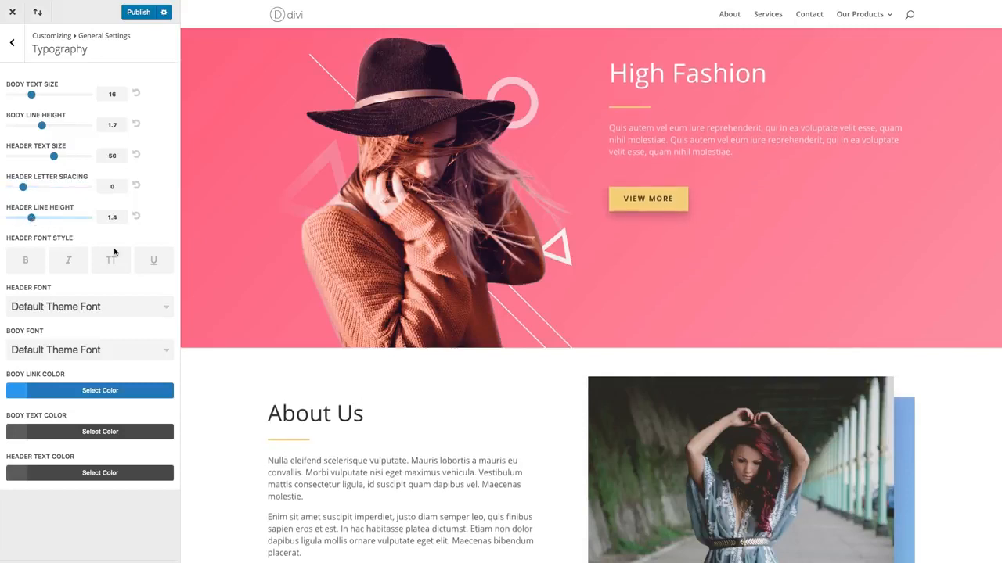
{"action": "left_click", "coordinate": [25, 263]}
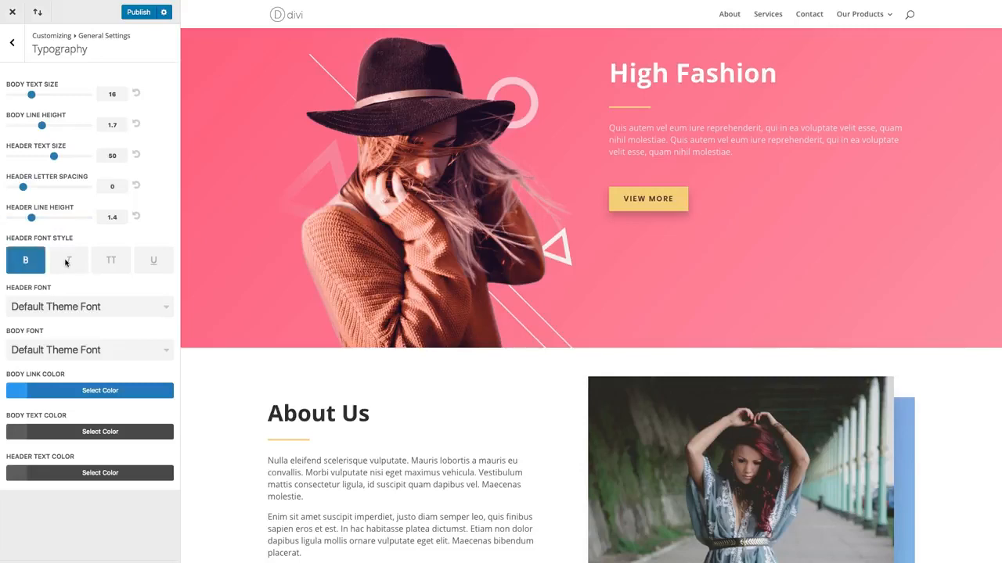
Try the italic, uppercase and underline header font styles, then turn all three off, keeping only bold.
{"action": "left_click", "coordinate": [66, 263]}
{"action": "left_click", "coordinate": [111, 261]}
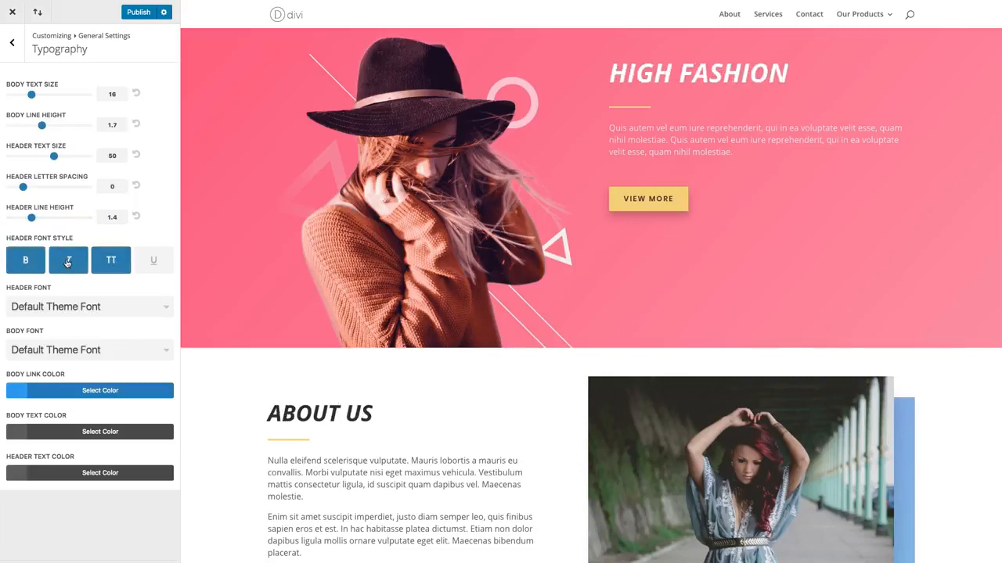
{"action": "left_click", "coordinate": [157, 261]}
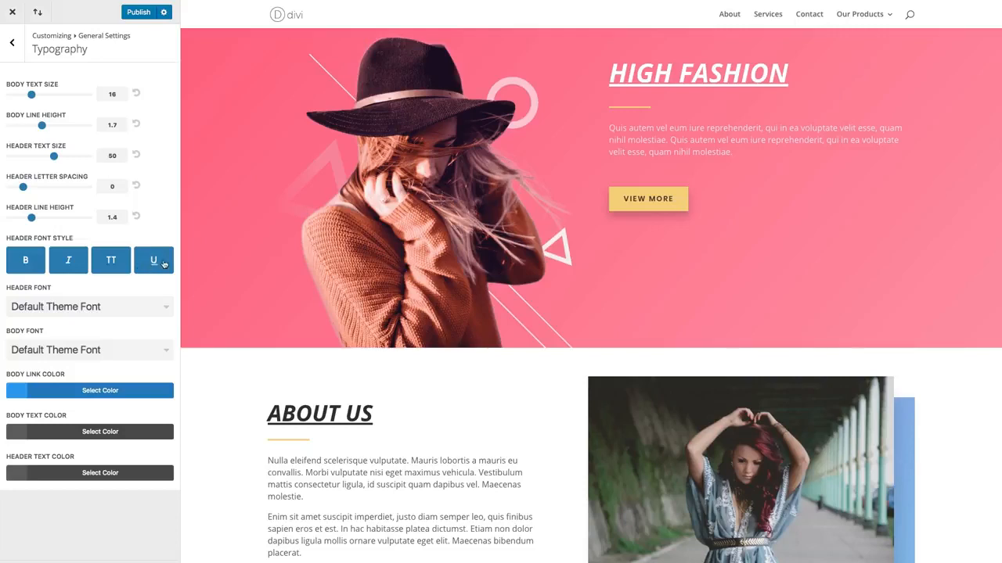
{"action": "left_click", "coordinate": [160, 263]}
{"action": "left_click", "coordinate": [117, 263]}
{"action": "left_click", "coordinate": [69, 263]}
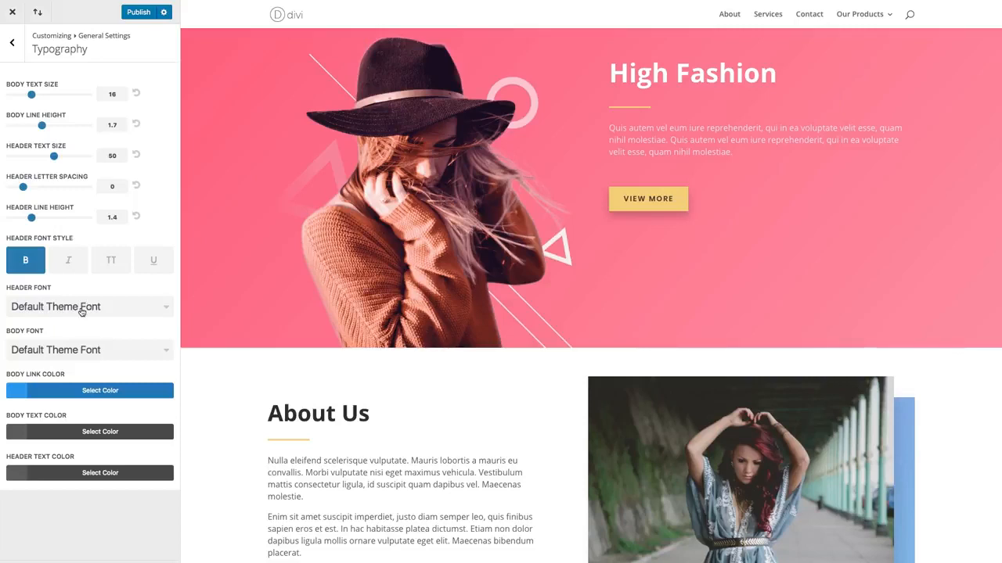
Set the header font to Playfair Display and the body font to Poppins.
{"action": "left_click", "coordinate": [82, 312]}
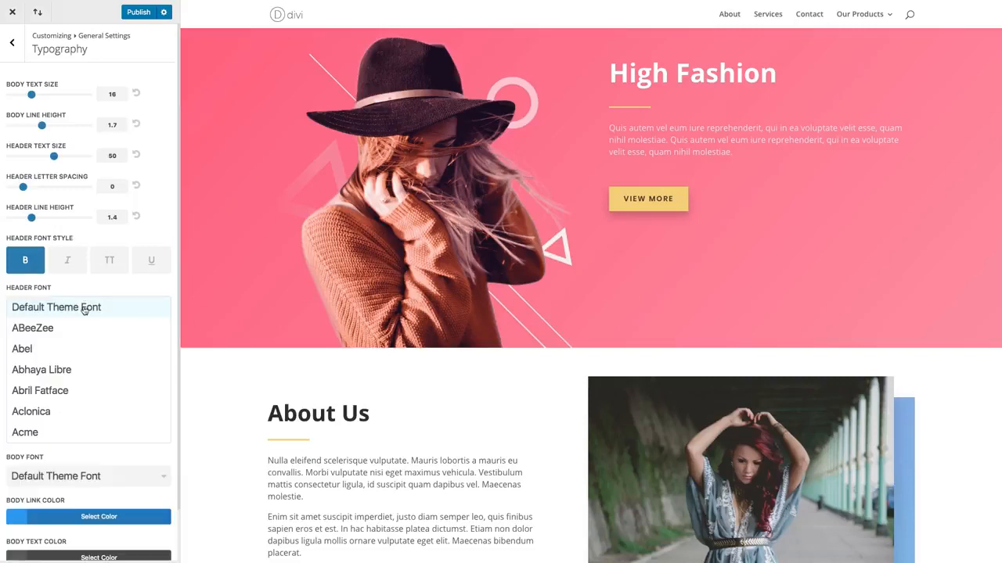
{"action": "scroll", "coordinate": [84, 309], "scroll_direction": "down", "scroll_amount": 20}
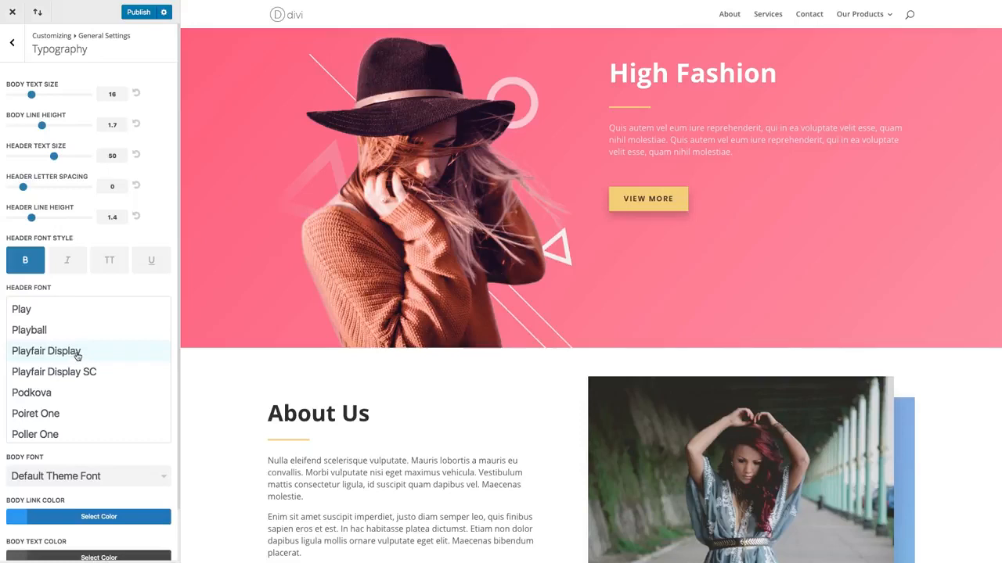
{"action": "left_click", "coordinate": [78, 357]}
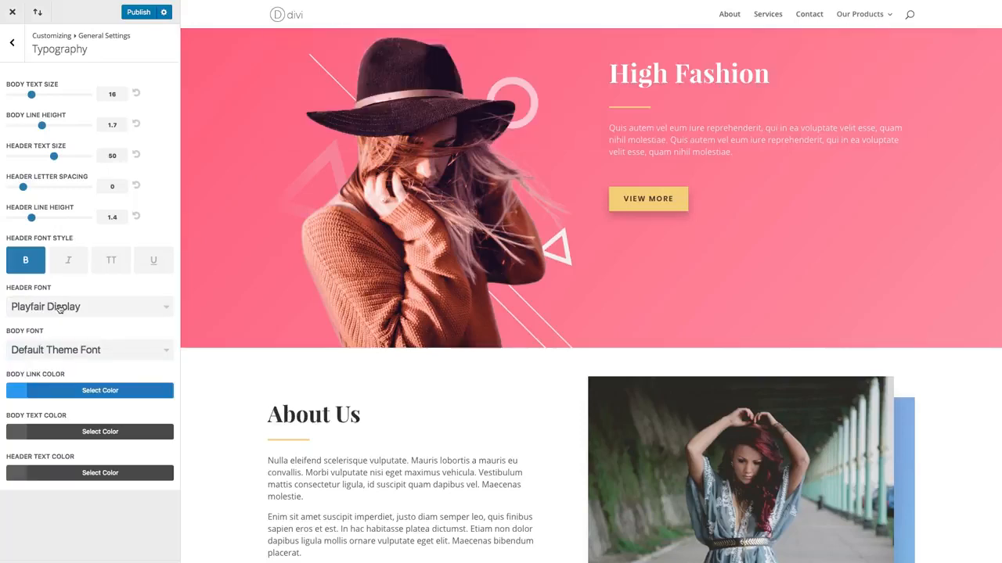
{"action": "left_click", "coordinate": [87, 357]}
{"action": "scroll", "coordinate": [84, 391], "scroll_direction": "down", "scroll_amount": 20}
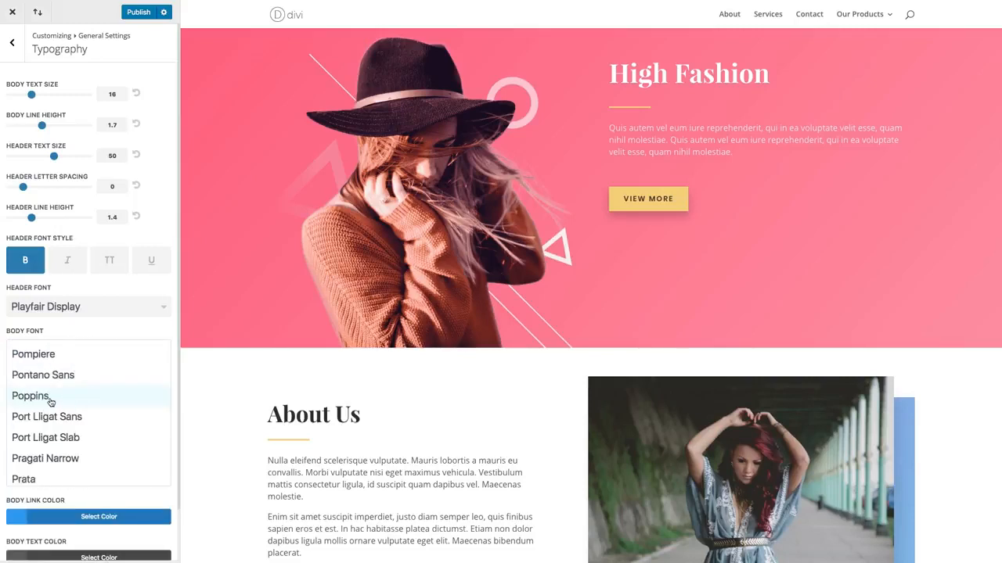
{"action": "left_click", "coordinate": [50, 400]}
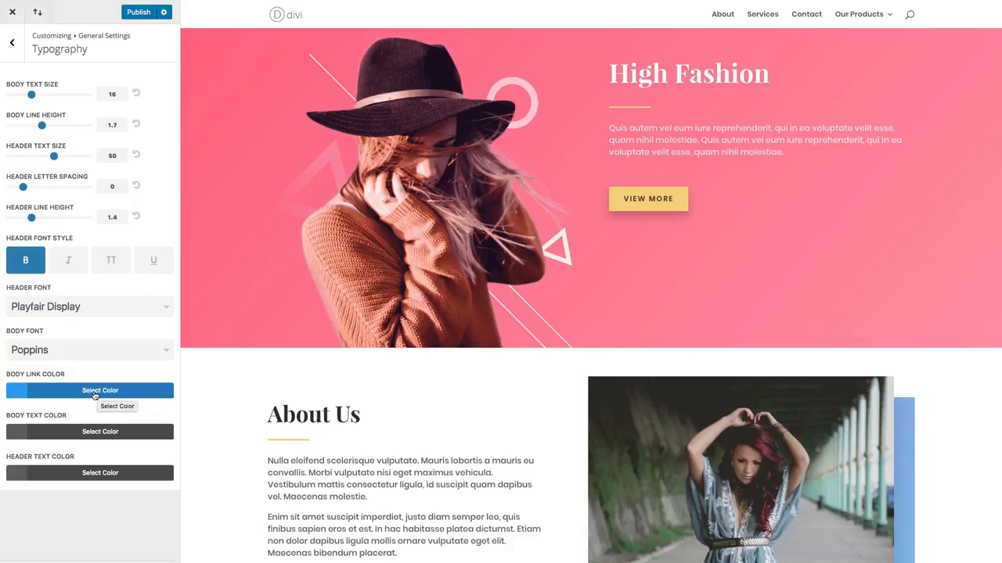
Set the body text color to #333333 and close its color picker.
{"action": "left_click", "coordinate": [39, 417]}
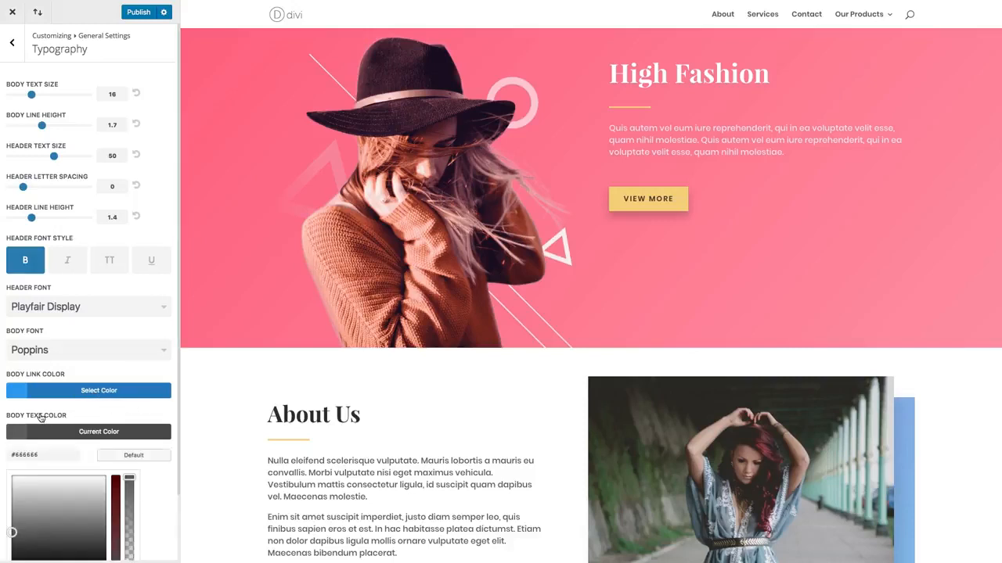
{"action": "left_click", "coordinate": [84, 432]}
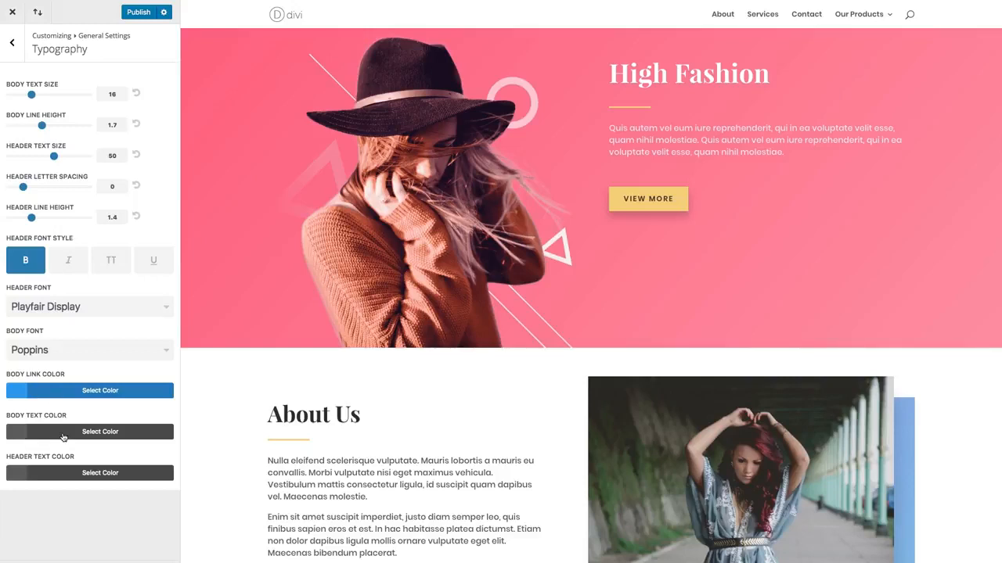
{"action": "left_click", "coordinate": [62, 437]}
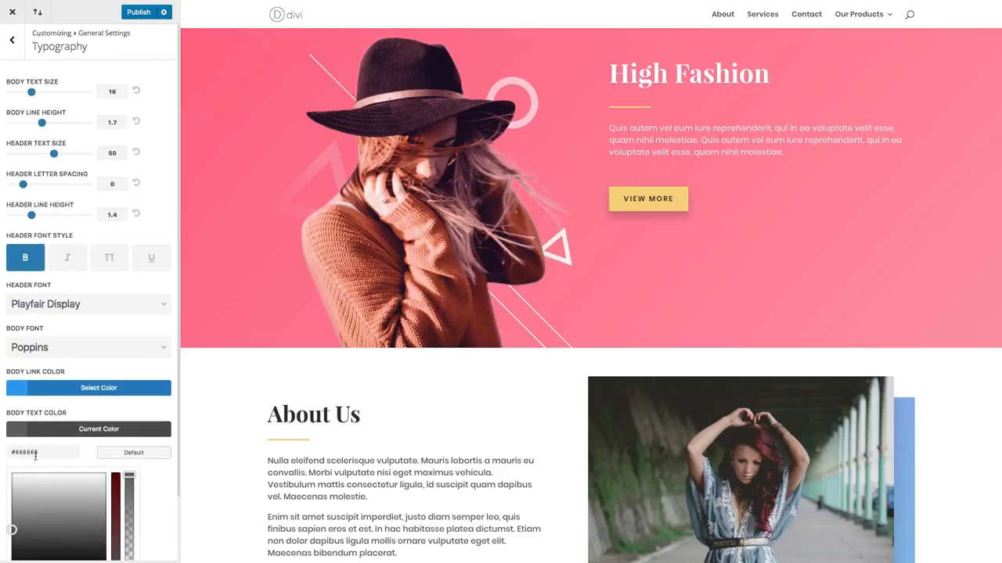
{"action": "triple_click", "coordinate": [35, 456]}
{"action": "type", "text": "#333333"}
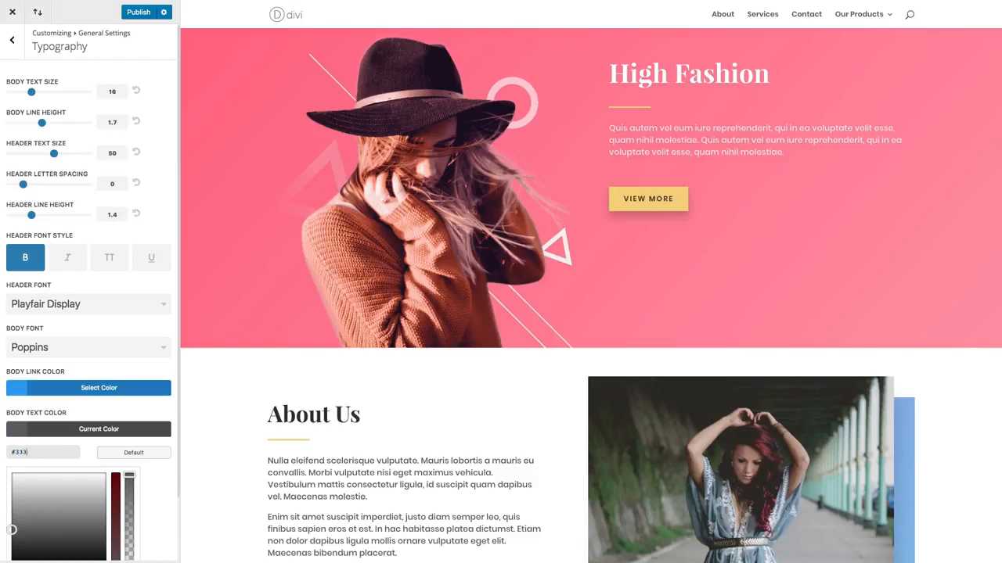
{"action": "left_click", "coordinate": [75, 435]}
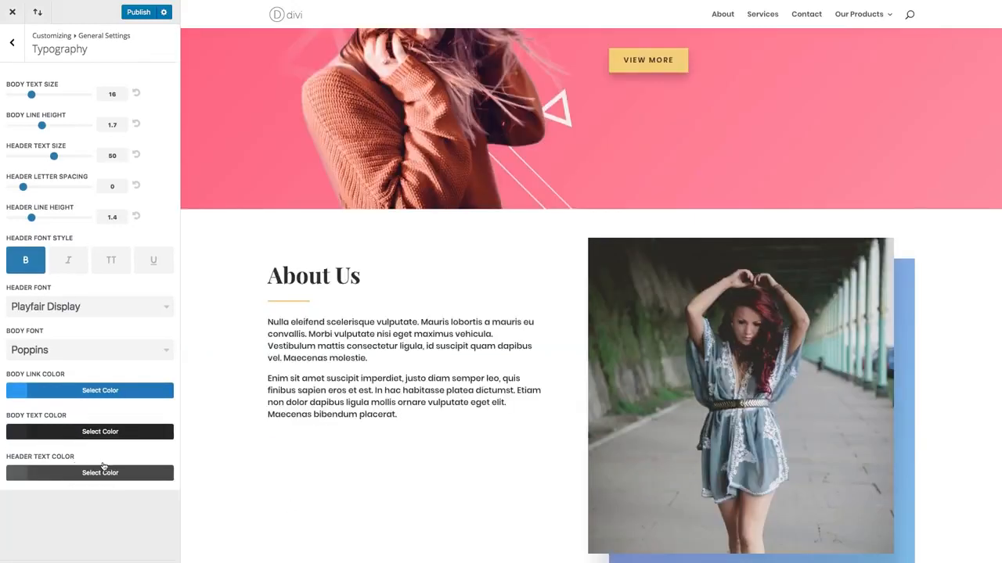